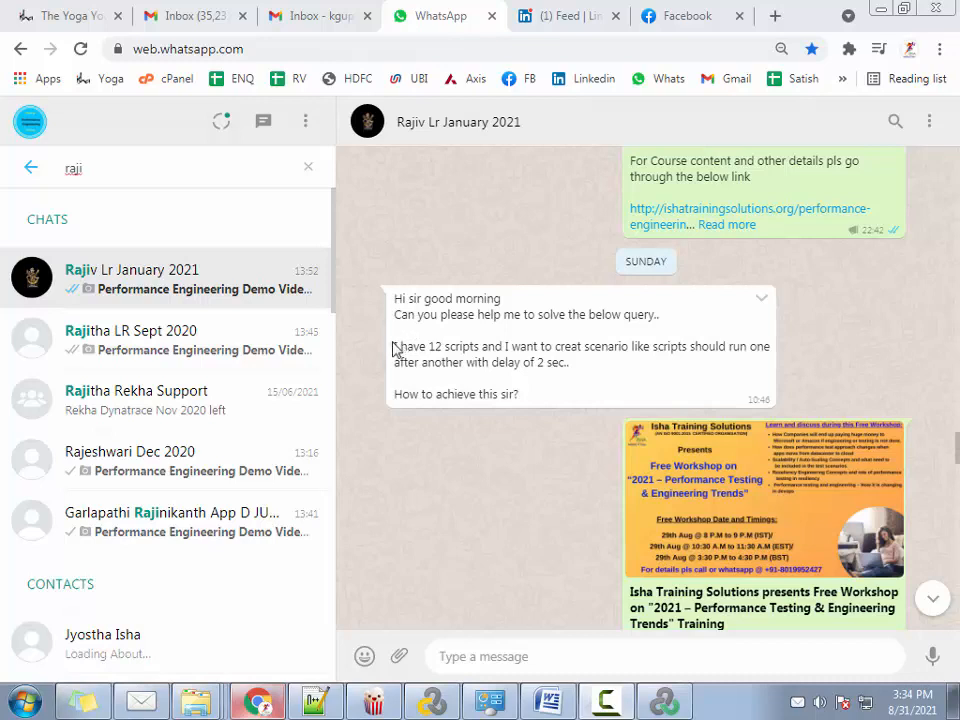
# Highlight the chat question about running 12 scripts one after another with a 2-second delay
pyautogui.moveTo(395, 348); pyautogui.dragTo(610, 345)
pyautogui.click(577, 363)
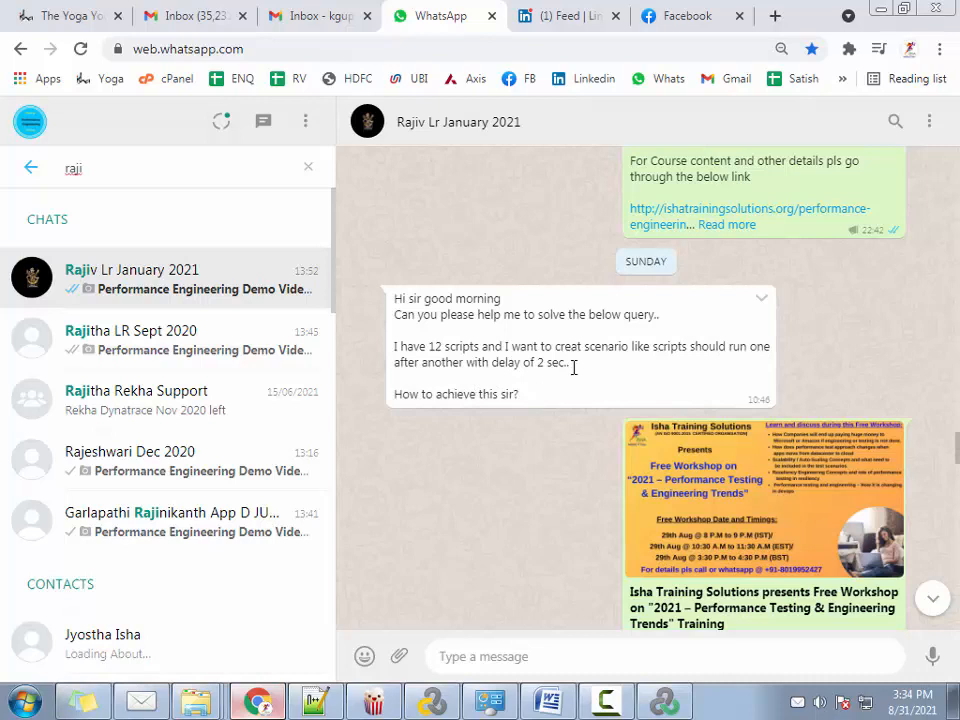
pyautogui.moveTo(574, 366); pyautogui.dragTo(397, 342)
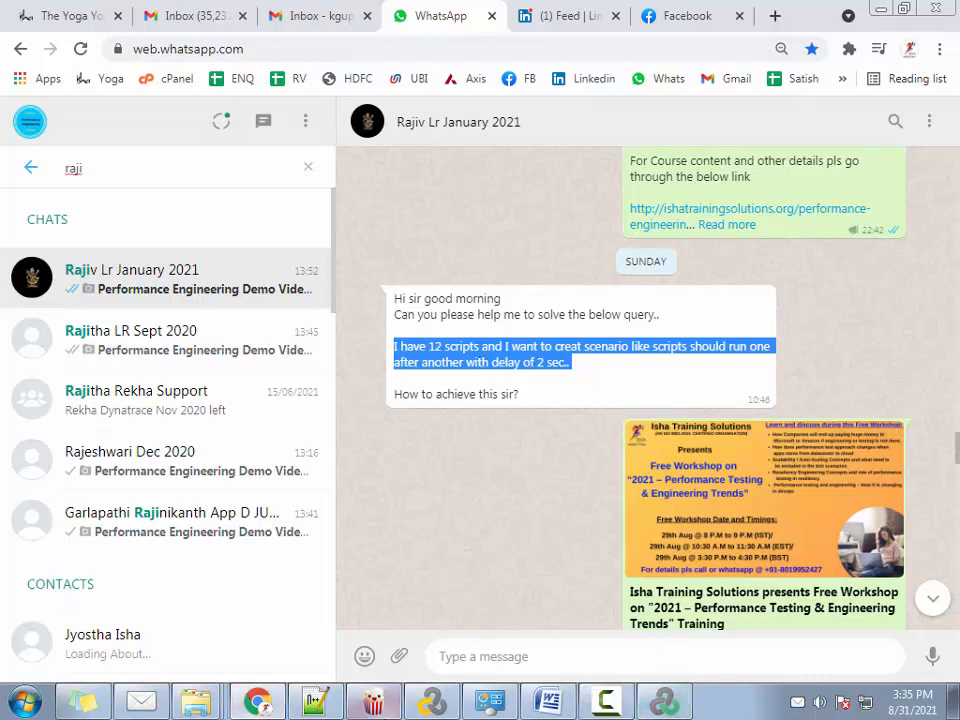
# Switch to Virtual User Generator and review the conditional payment calls in Action.c, highlighting CardPayment
pyautogui.click(430, 705)
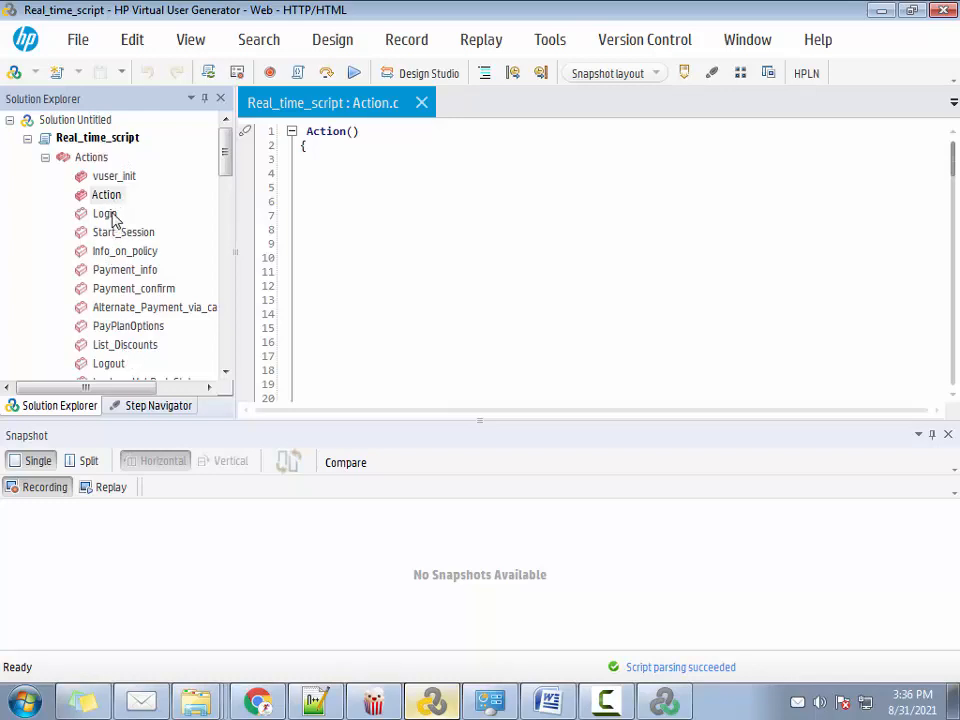
pyautogui.click(490, 226)
pyautogui.scroll(-7, 518, 265)
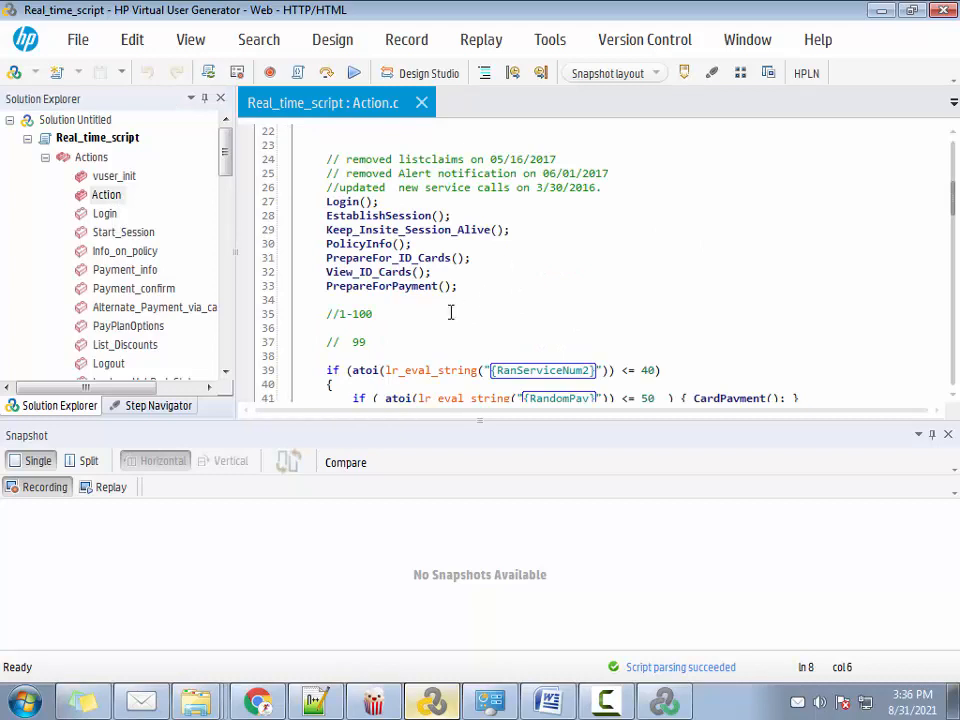
pyautogui.scroll(-4, 450, 313)
pyautogui.scroll(4, 450, 294)
pyautogui.scroll(-2, 418, 321)
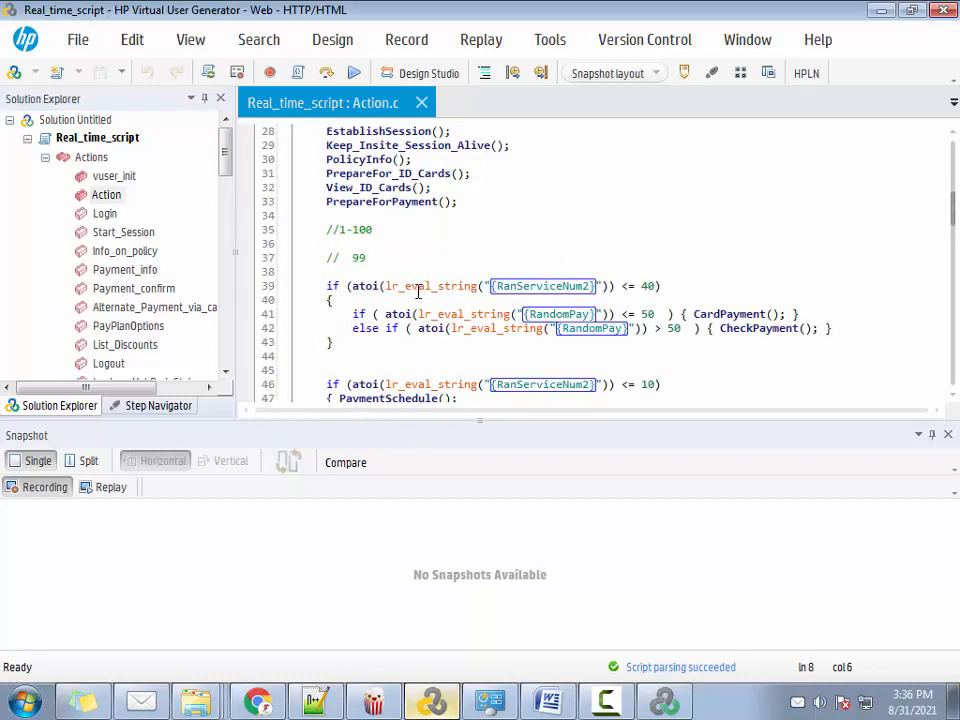
pyautogui.scroll(-2, 418, 292)
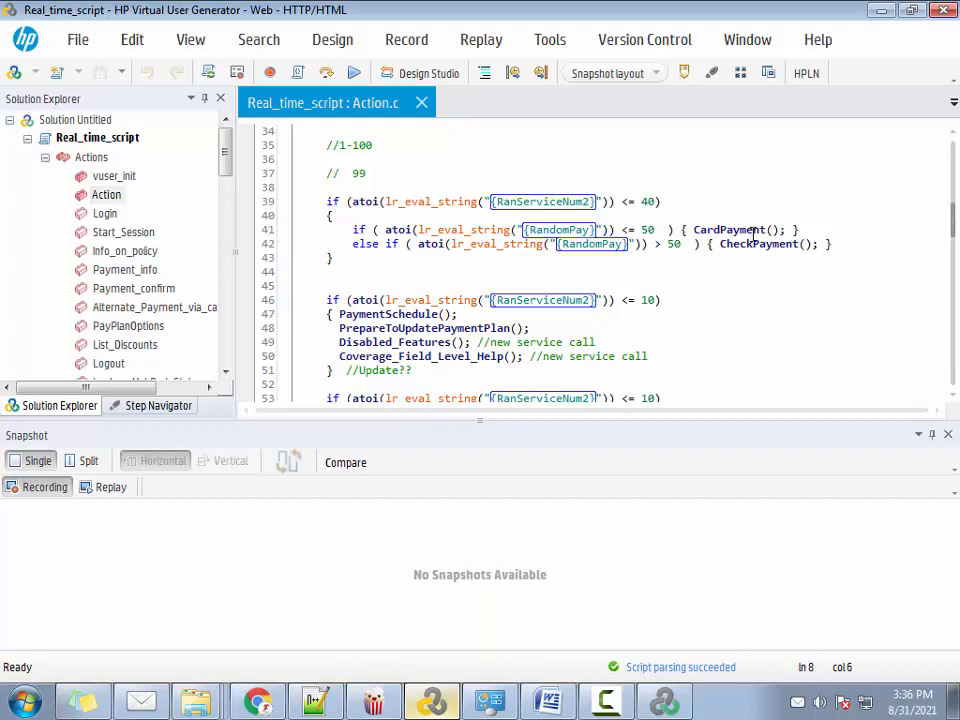
pyautogui.click(720, 230)
pyautogui.doubleClick(722, 230)
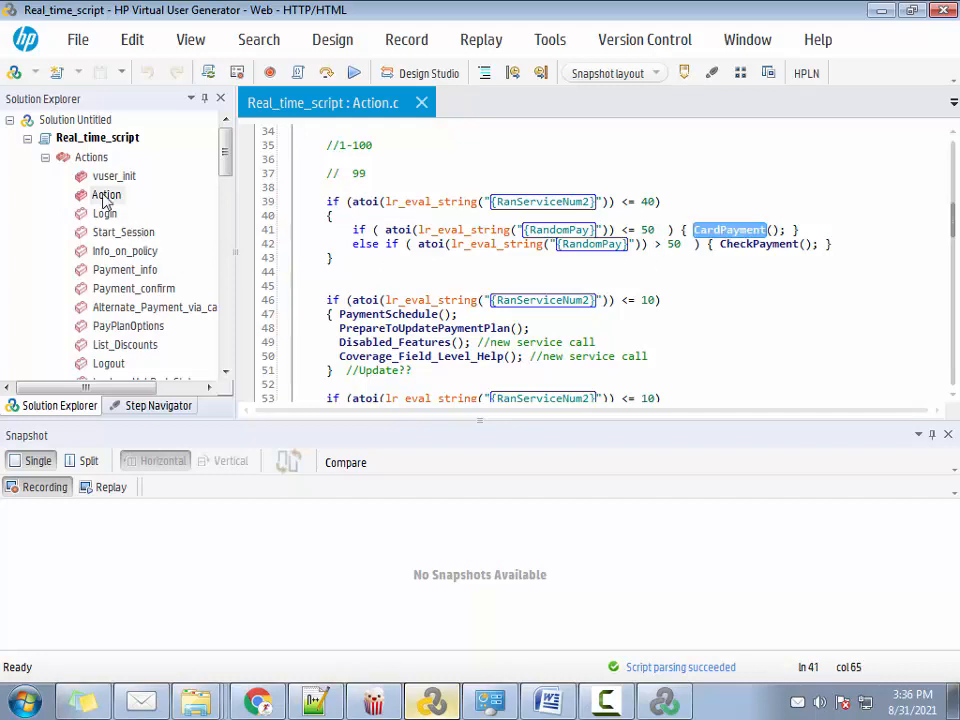
# Highlight the sequence of calls from Login() to PrepareForPayment() in Action.c
pyautogui.scroll(5, 560, 372)
pyautogui.scroll(-1, 401, 315)
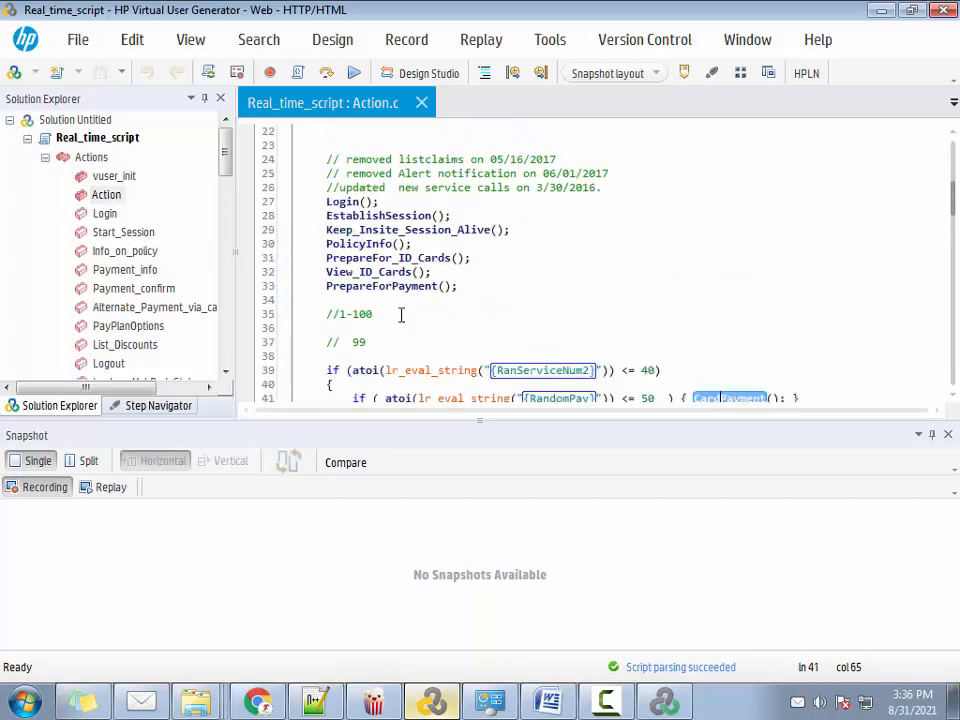
pyautogui.moveTo(300, 201); pyautogui.dragTo(456, 286)
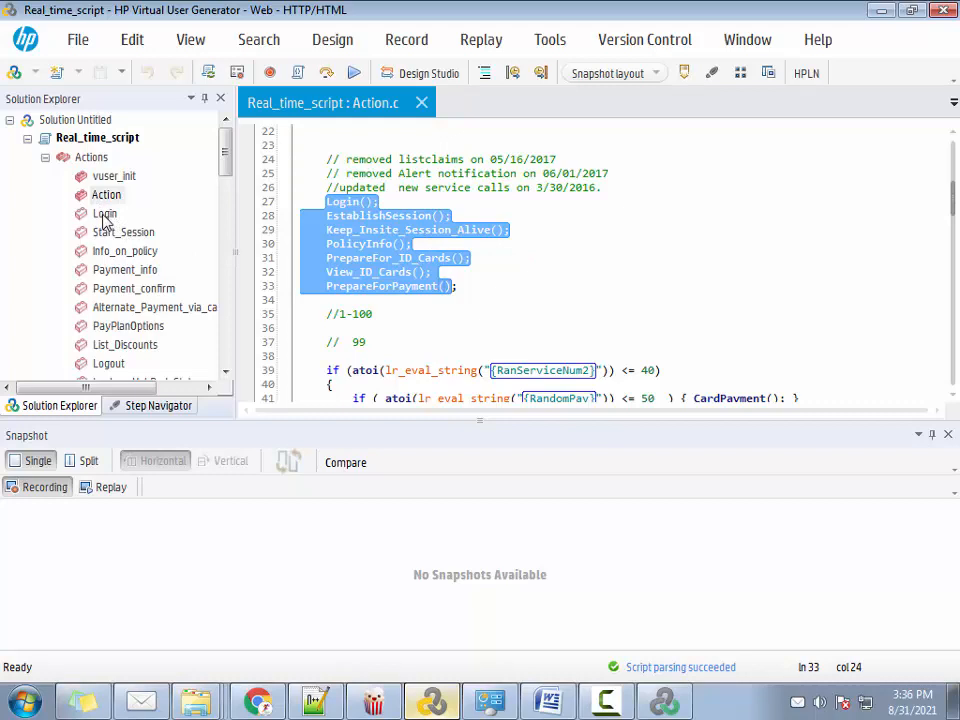
# Open the Login and vuser_init sections of Real_time_script to examine their code
pyautogui.doubleClick(104, 215)
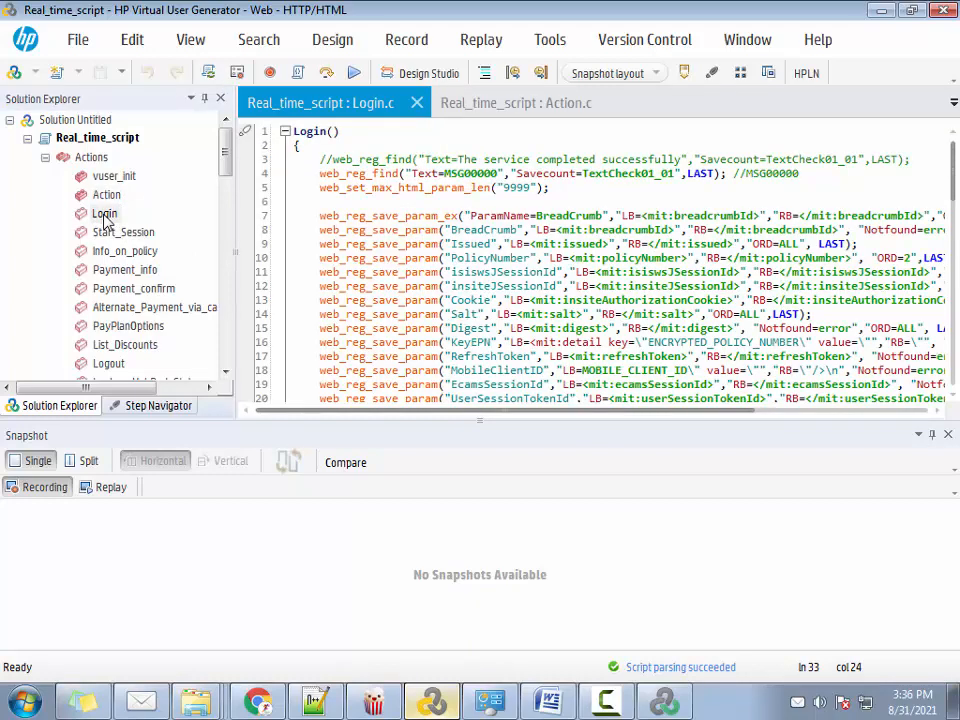
pyautogui.doubleClick(105, 177)
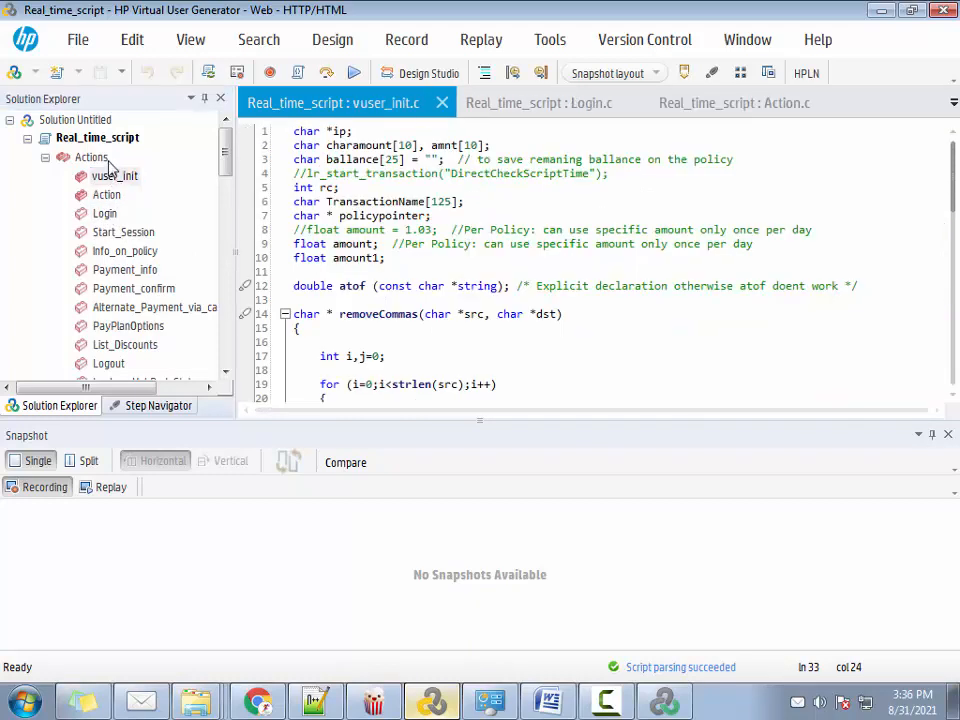
pyautogui.doubleClick(106, 164)
pyautogui.doubleClick(106, 164)
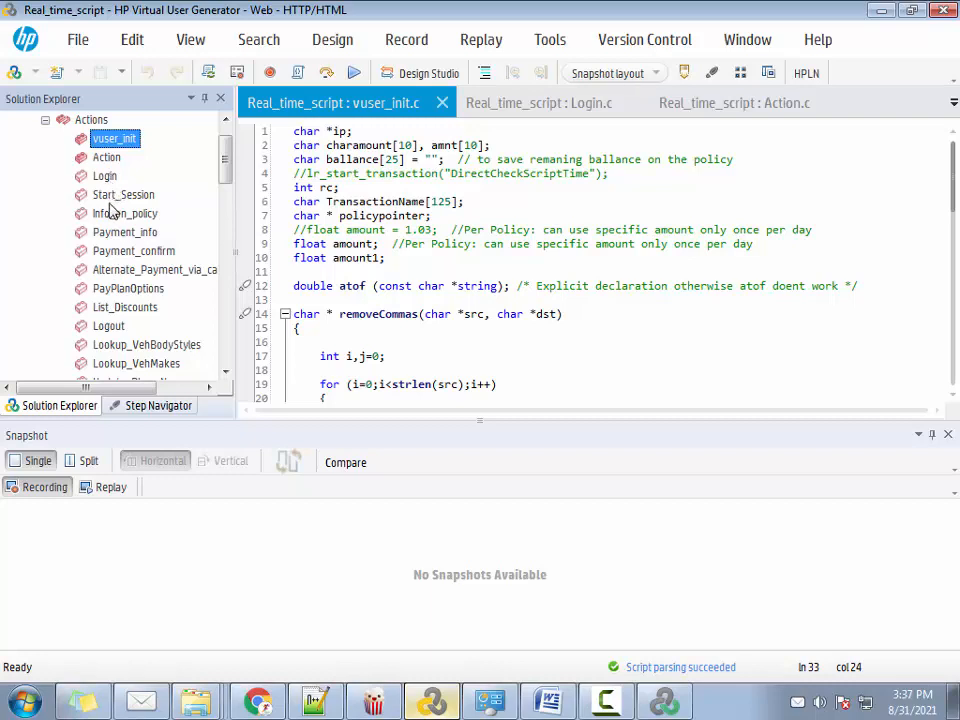
# Add a new action named Action1 to Real_time_script
pyautogui.rightClick(88, 119)
pyautogui.click(172, 137)
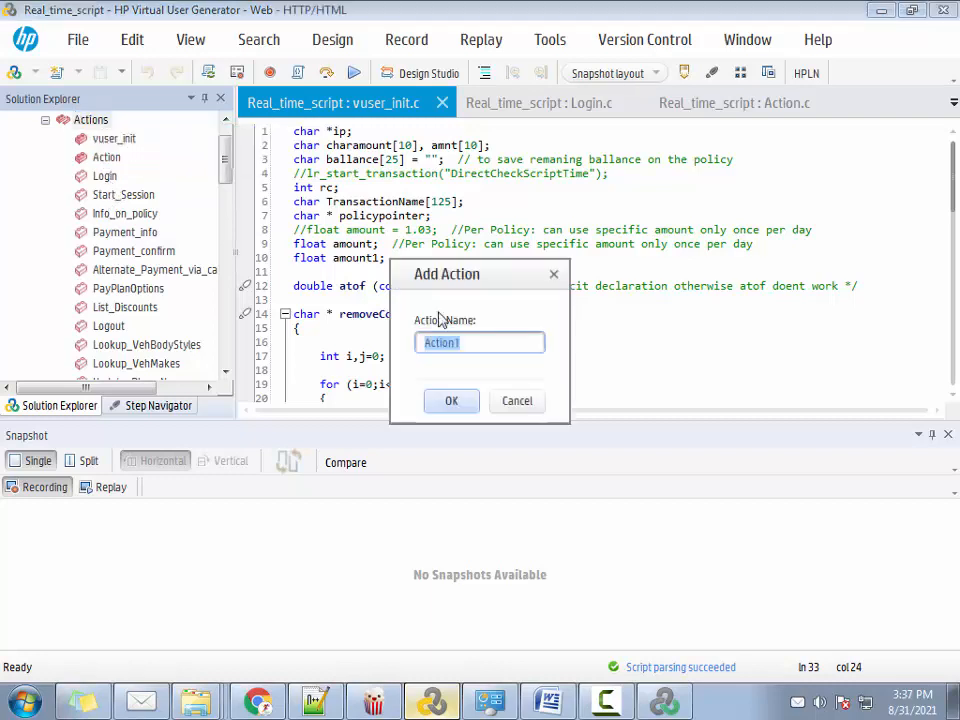
pyautogui.click(449, 400)
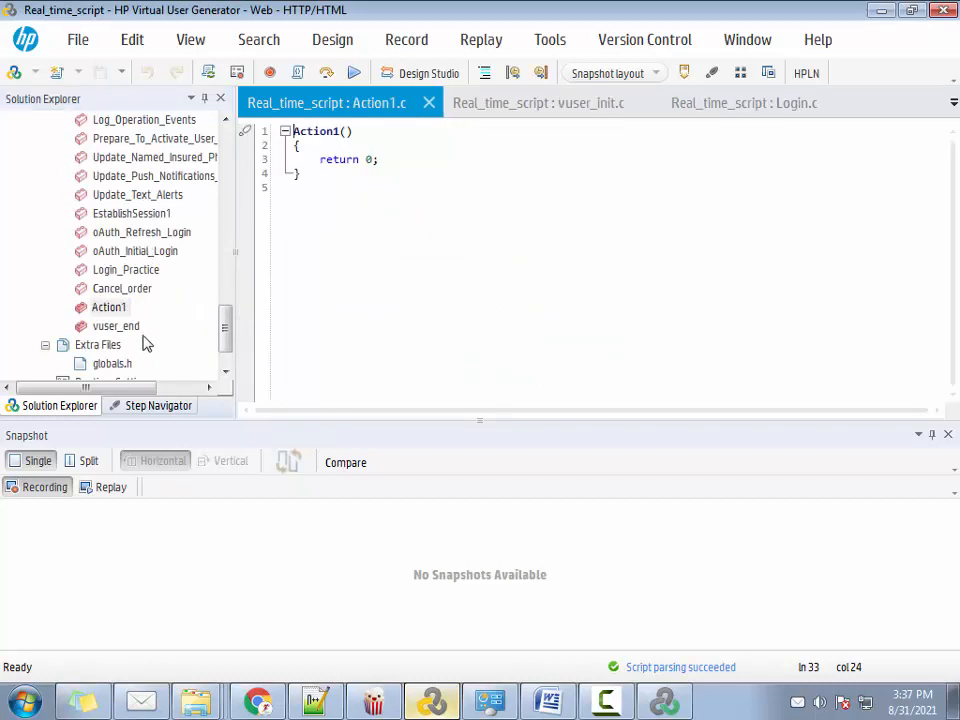
pyautogui.moveTo(112, 309); pyautogui.dragTo(150, 319)
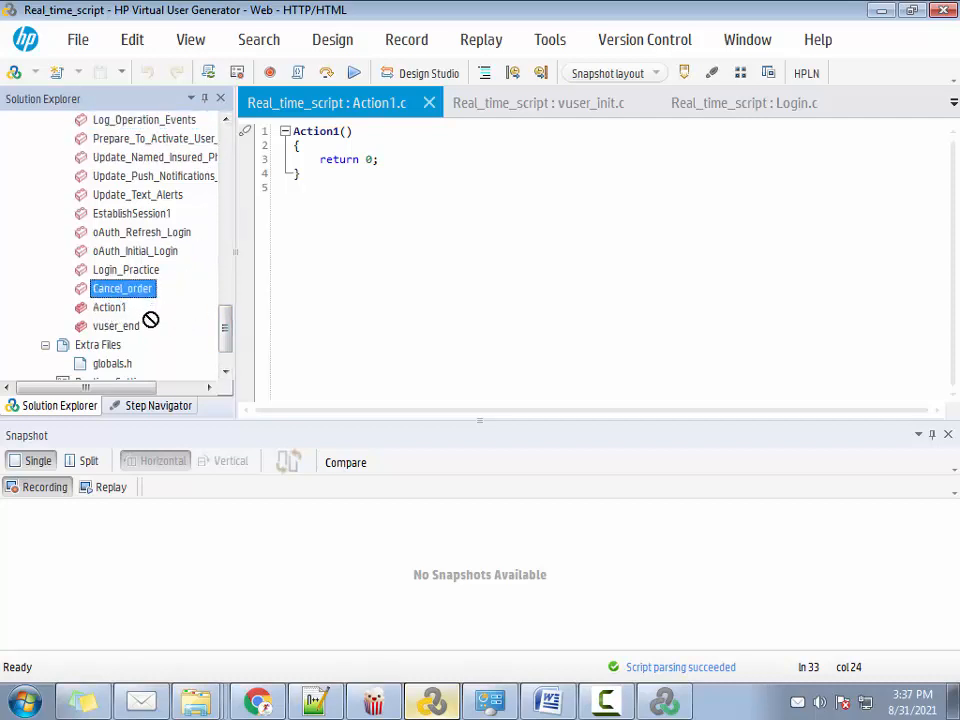
# Open the Action section and insert a Login(); call at the start of its body
pyautogui.moveTo(222, 331); pyautogui.dragTo(222, 113)
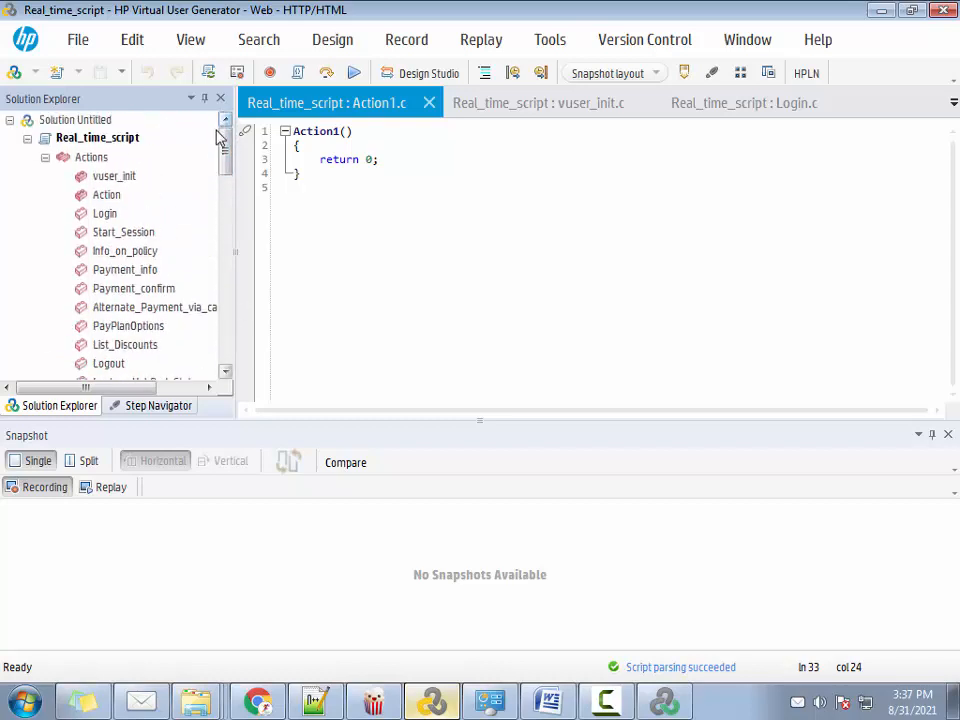
pyautogui.click(110, 201)
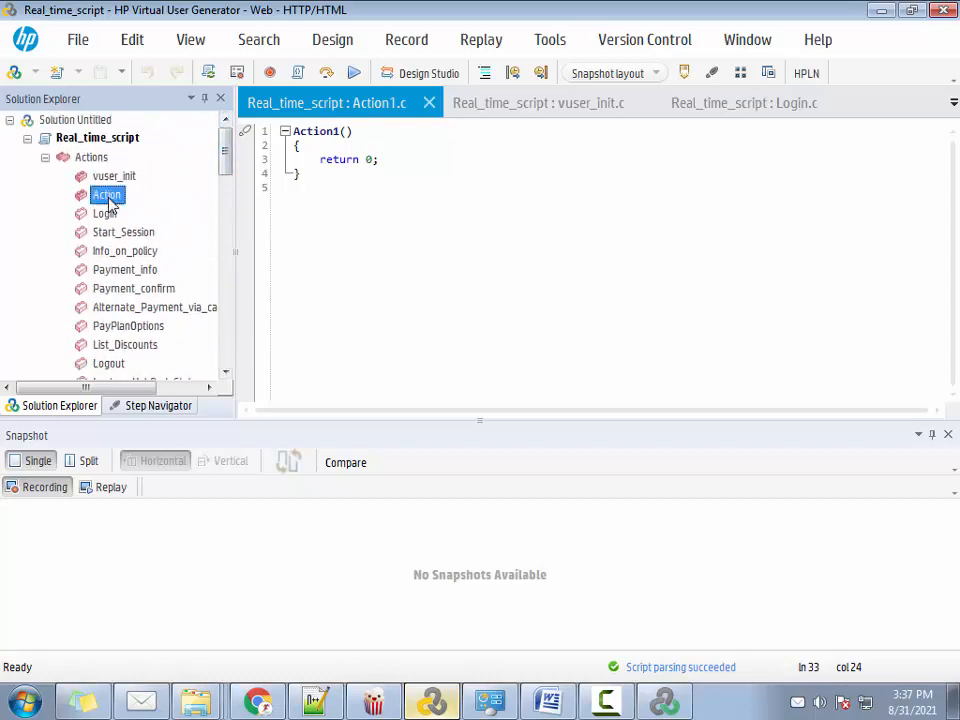
pyautogui.doubleClick(110, 200)
pyautogui.click(375, 314)
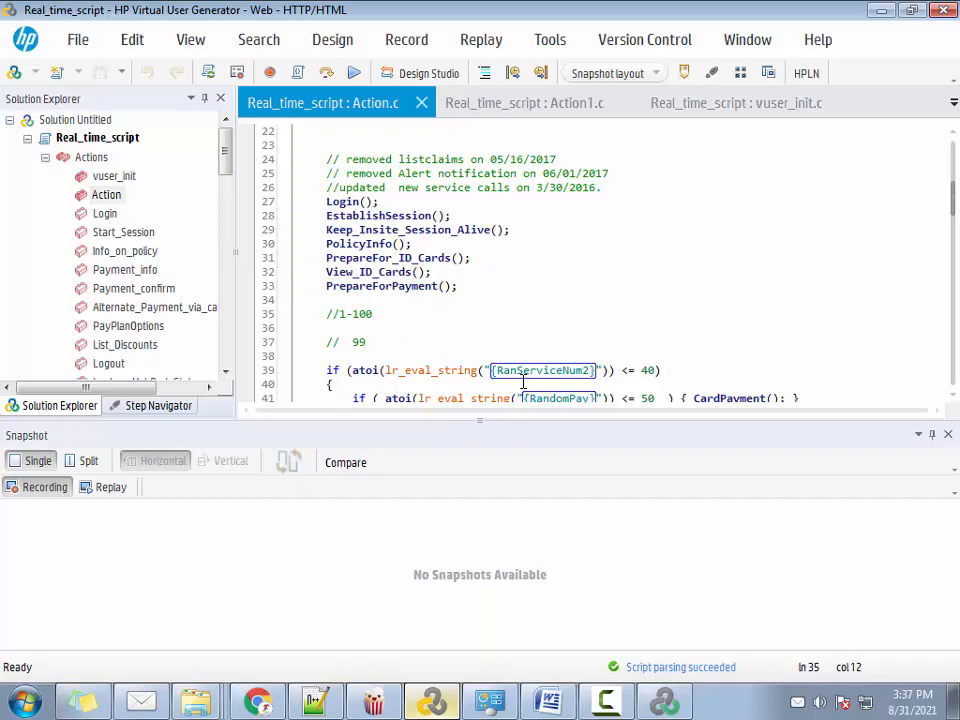
pyautogui.click(360, 144)
pyautogui.scroll(7, 429, 234)
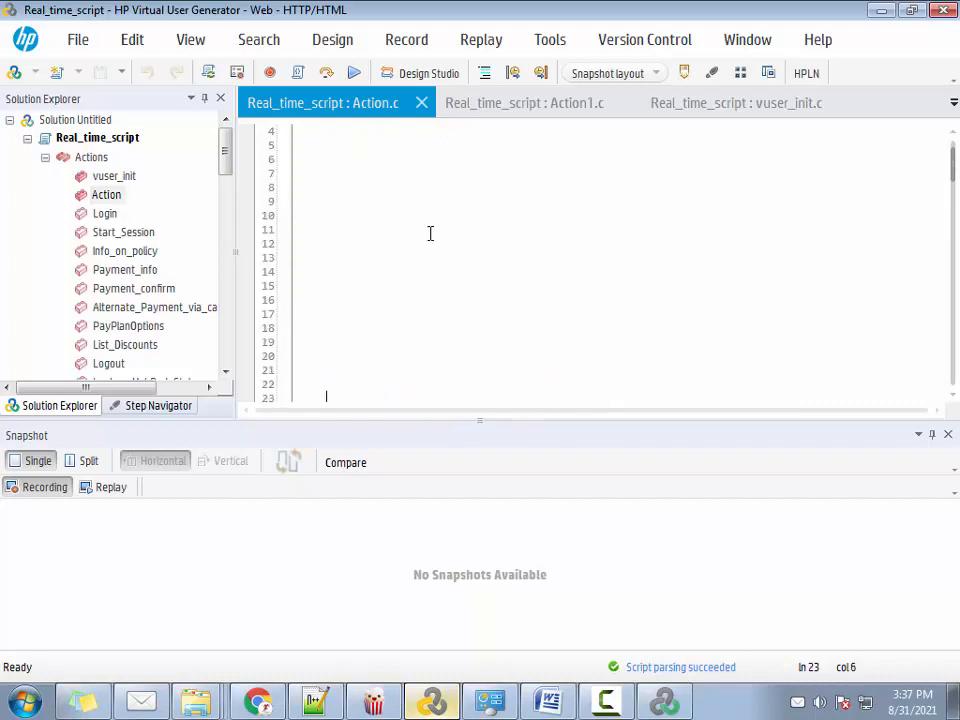
pyautogui.click(353, 163)
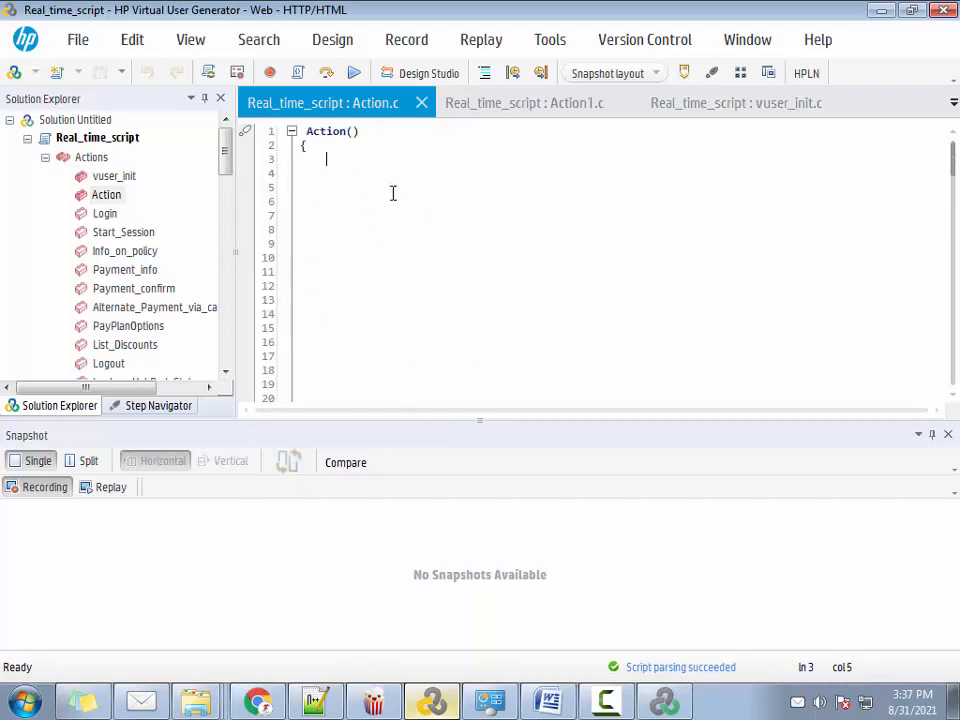
pyautogui.press('Return')
pyautogui.write('Lo')
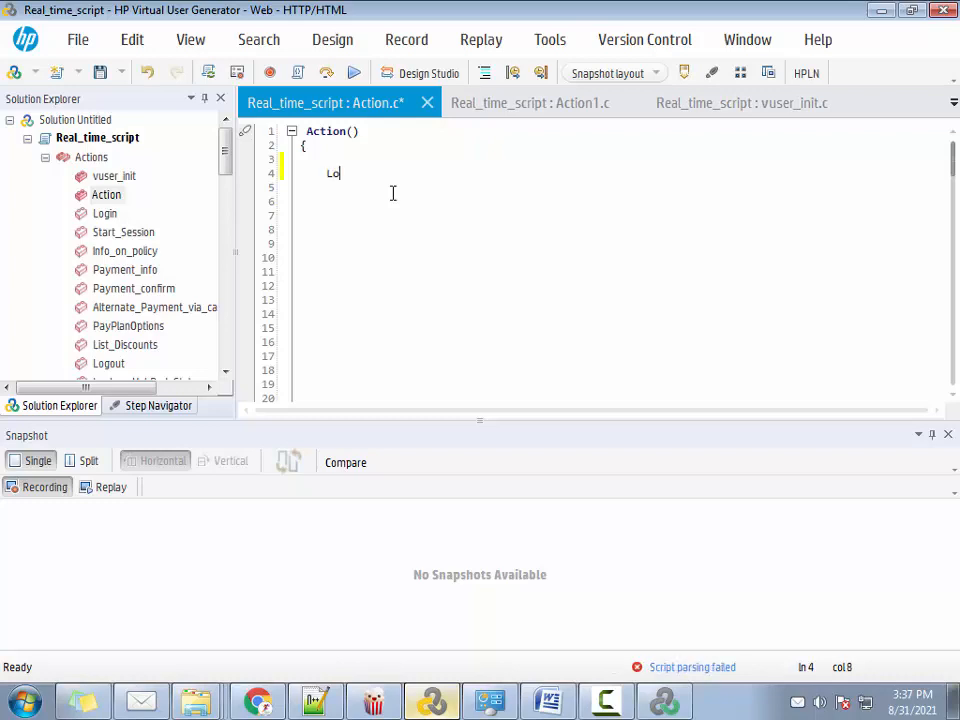
pyautogui.write('gin(')
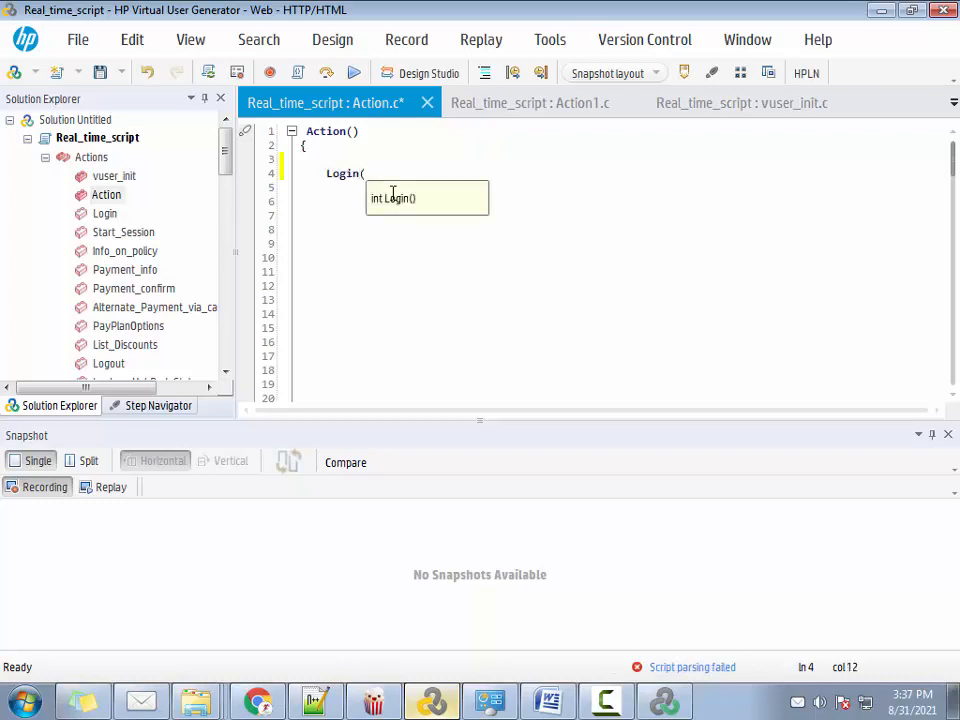
pyautogui.write(');')
pyautogui.press('Return')
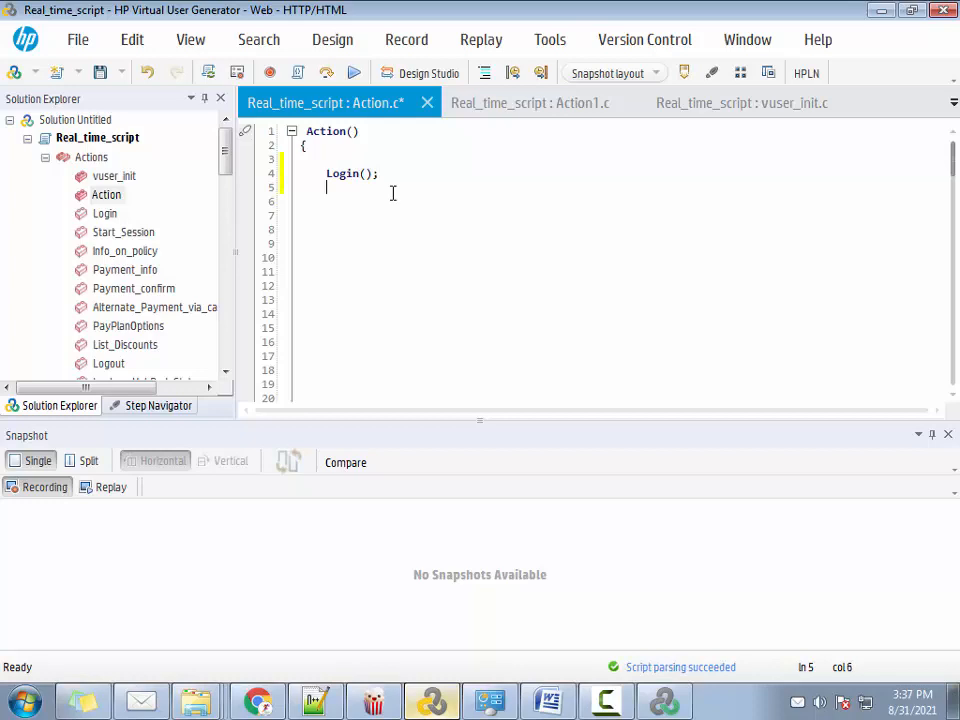
# Add lr_think_time(2); on the line below the Login() call
pyautogui.write('lr_think')
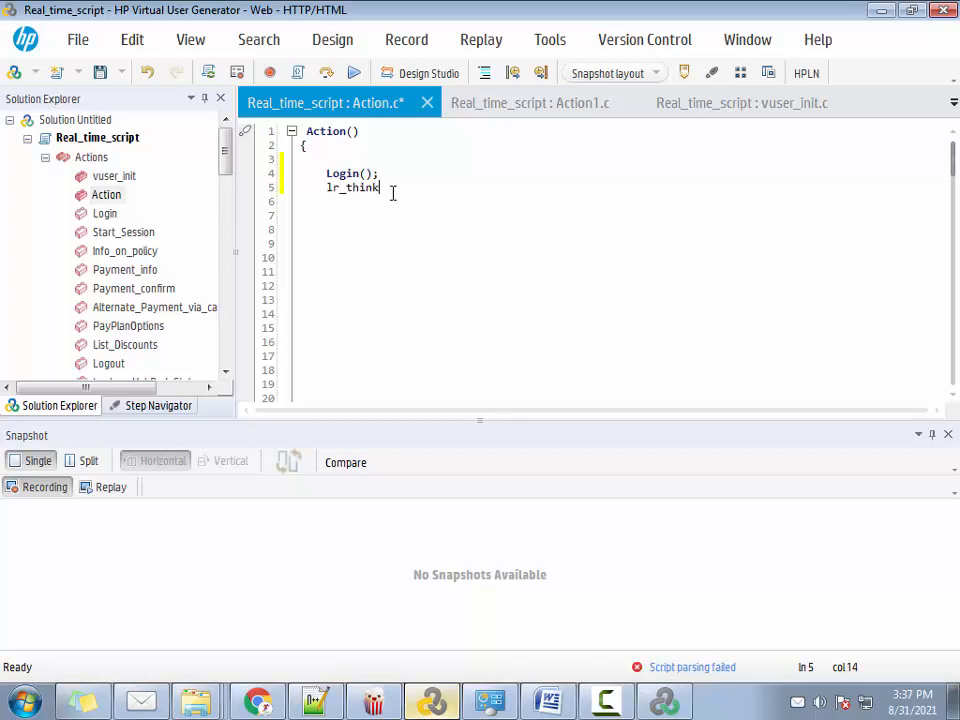
pyautogui.write('_time(2')
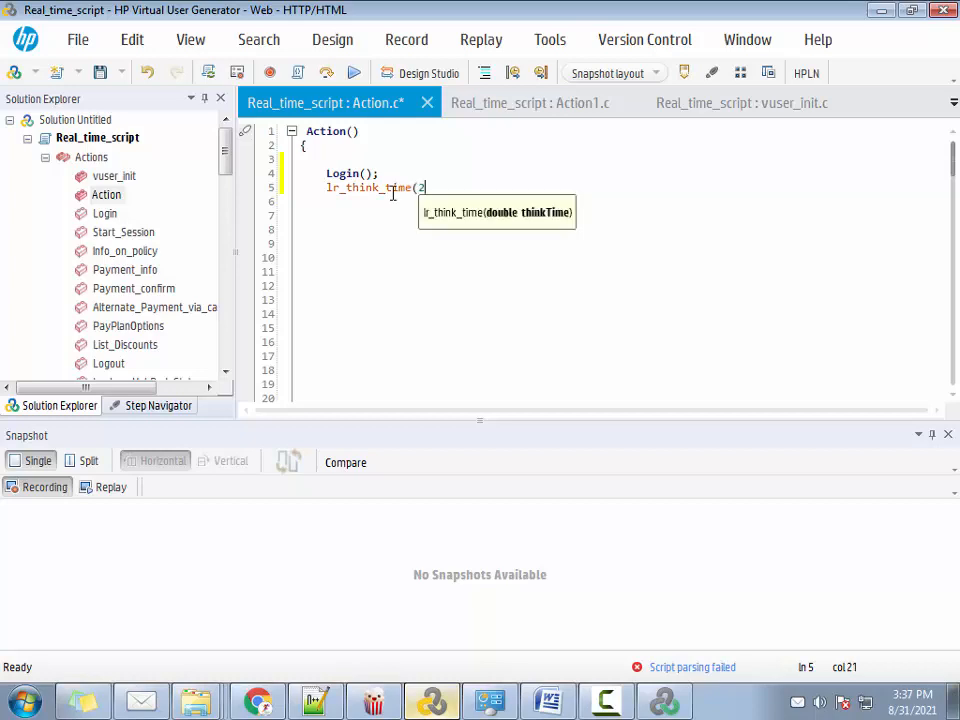
pyautogui.write(');')
pyautogui.press('Return')
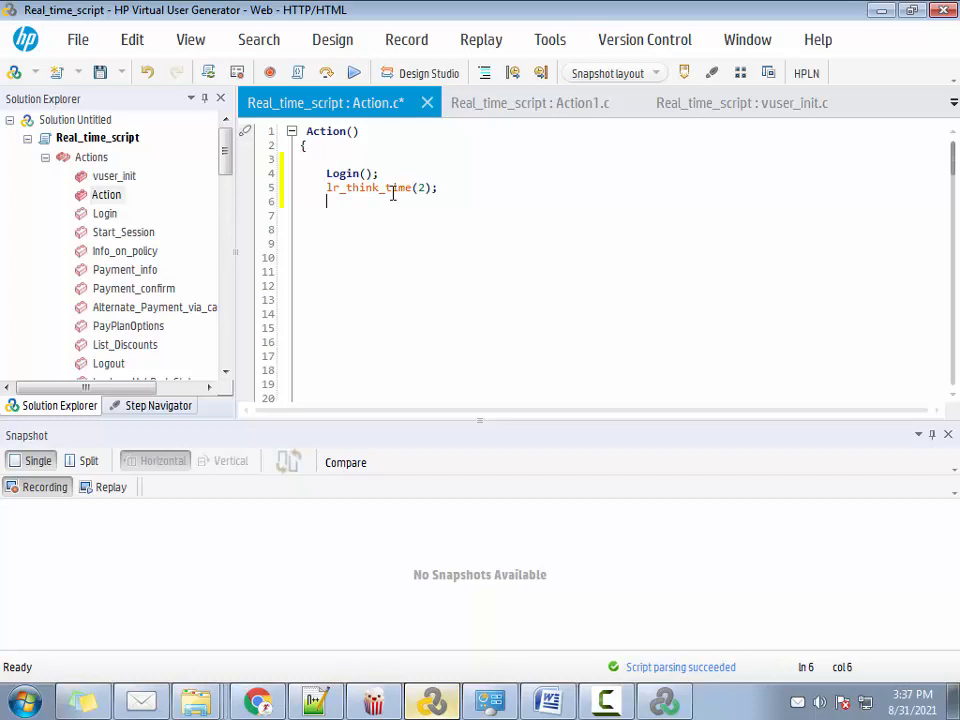
# Add a start_Session() call on the line below the think time
pyautogui.write('start')
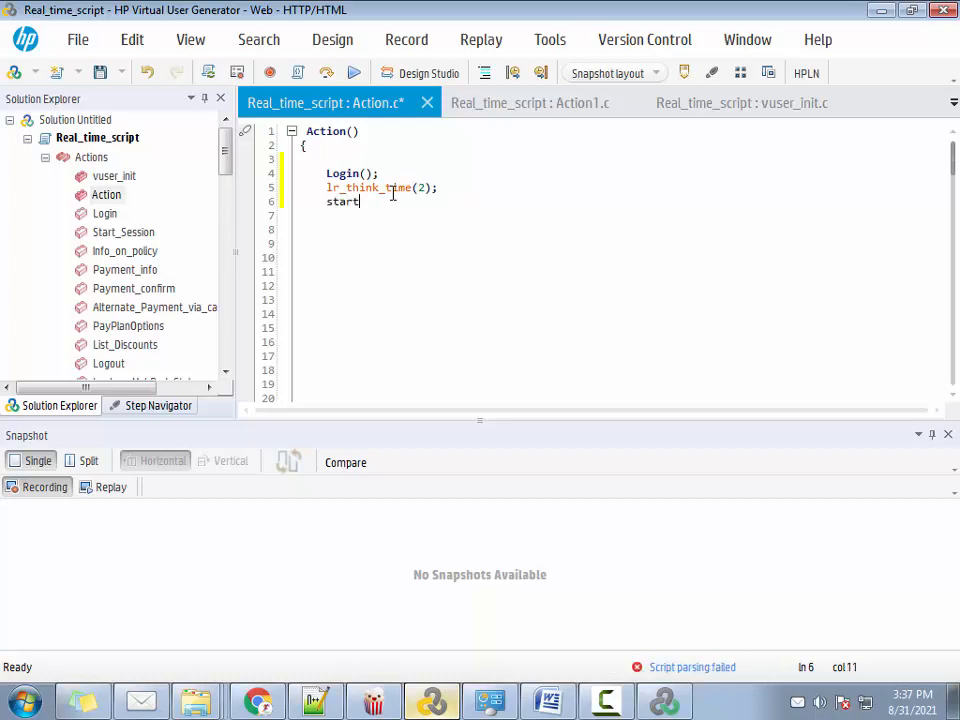
pyautogui.write('_Session()')
pyautogui.press('Return')
pyautogui.press('BackSpace')
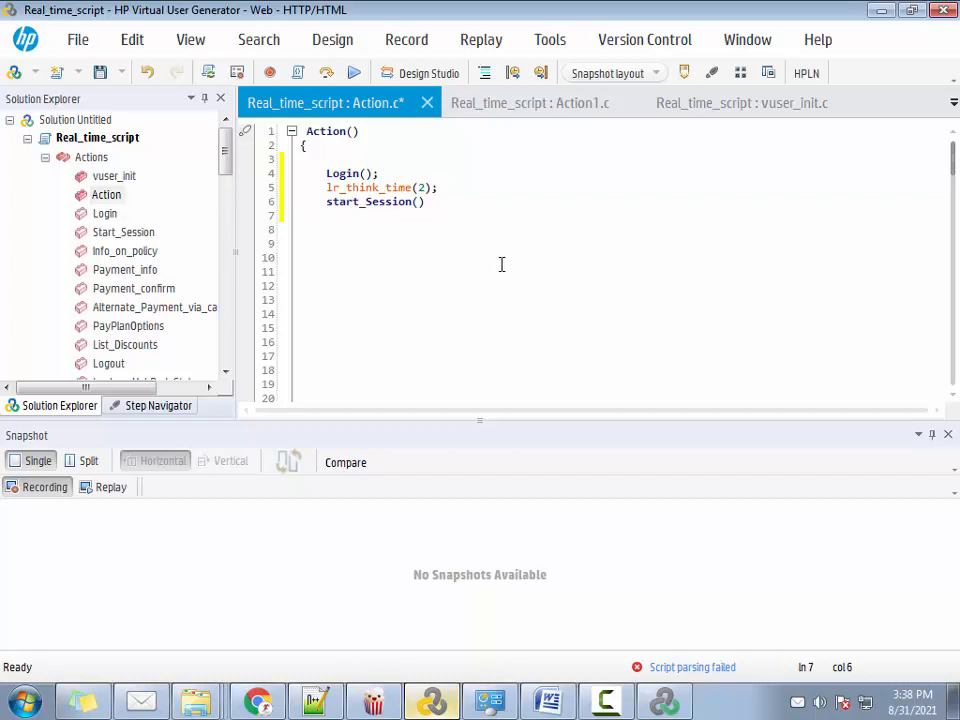
# Switch to the To_Controller folder in Windows Explorer and examine the Book-Flight, CancelFlt and RegisterUser script folders
pyautogui.moveTo(213, 700)
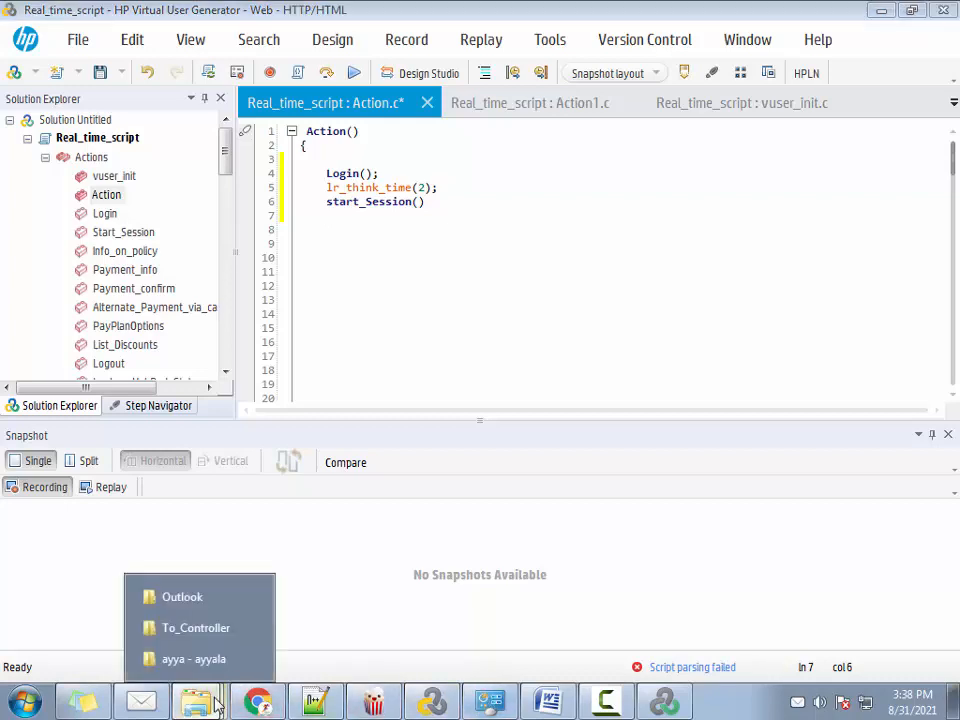
pyautogui.click(196, 627)
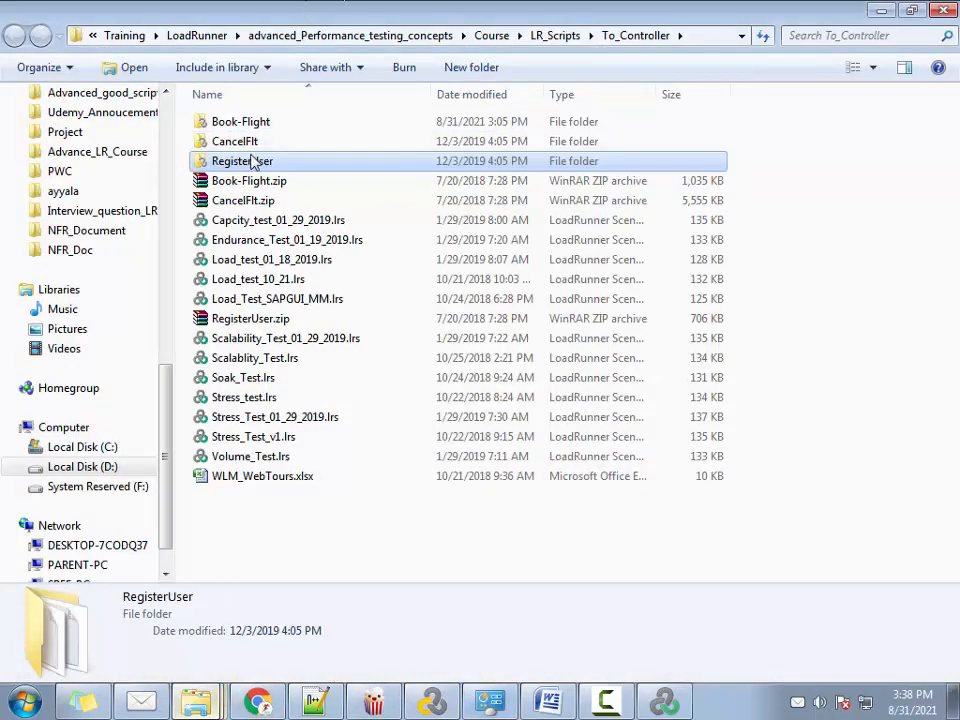
pyautogui.click(236, 124)
pyautogui.click(235, 143)
pyautogui.click(238, 162)
pyautogui.click(240, 124)
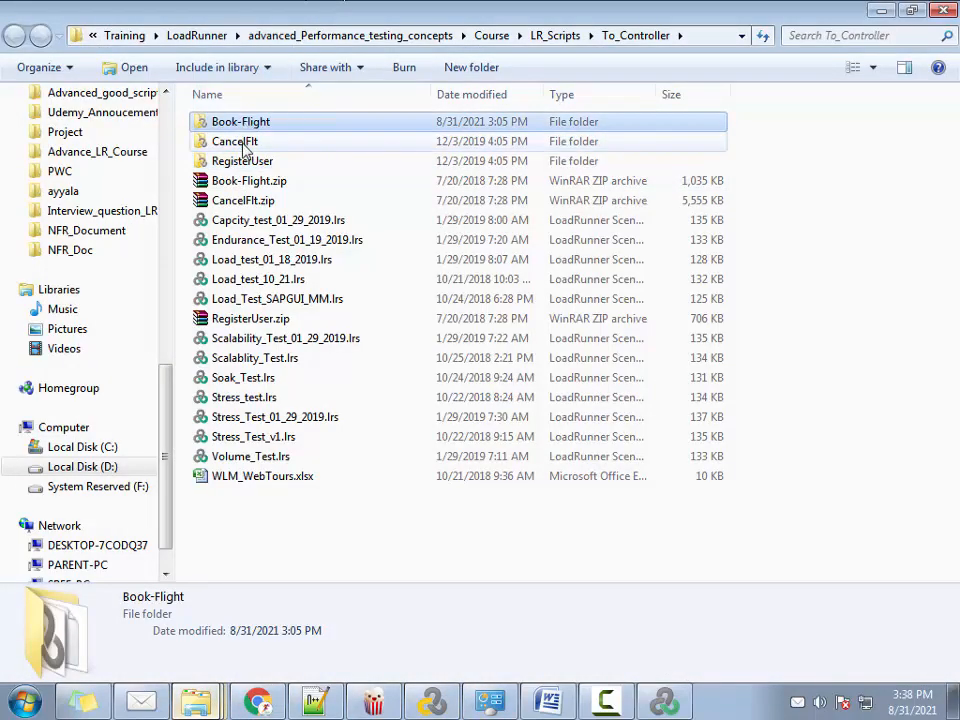
pyautogui.click(245, 145)
pyautogui.click(255, 161)
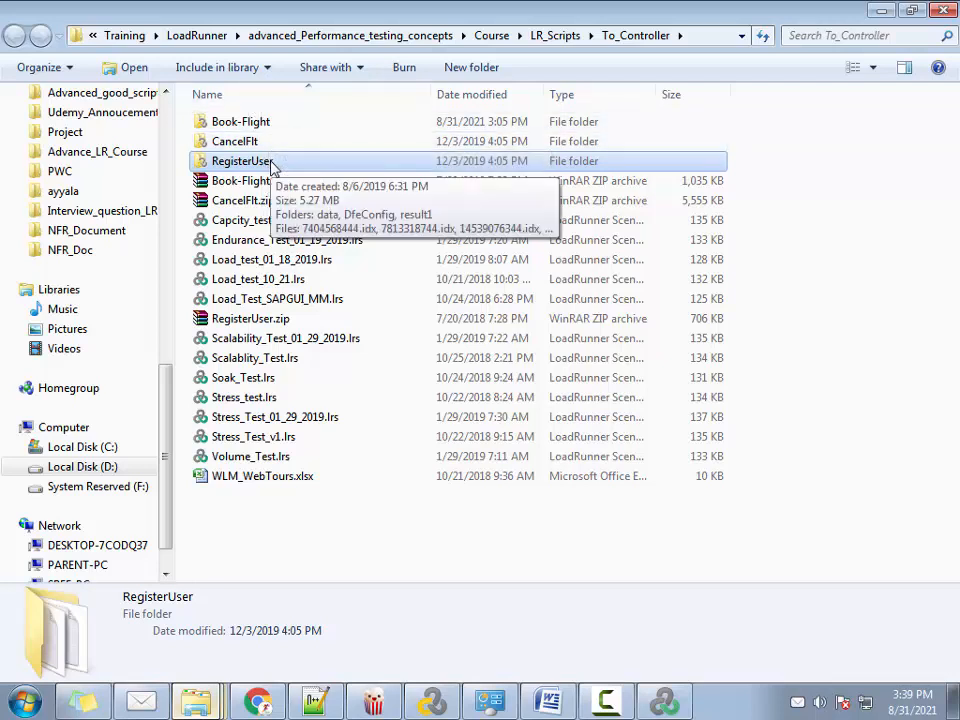
# Switch to LoadRunner Controller and create a new manual scenario without preselecting any scripts
pyautogui.click(662, 704)
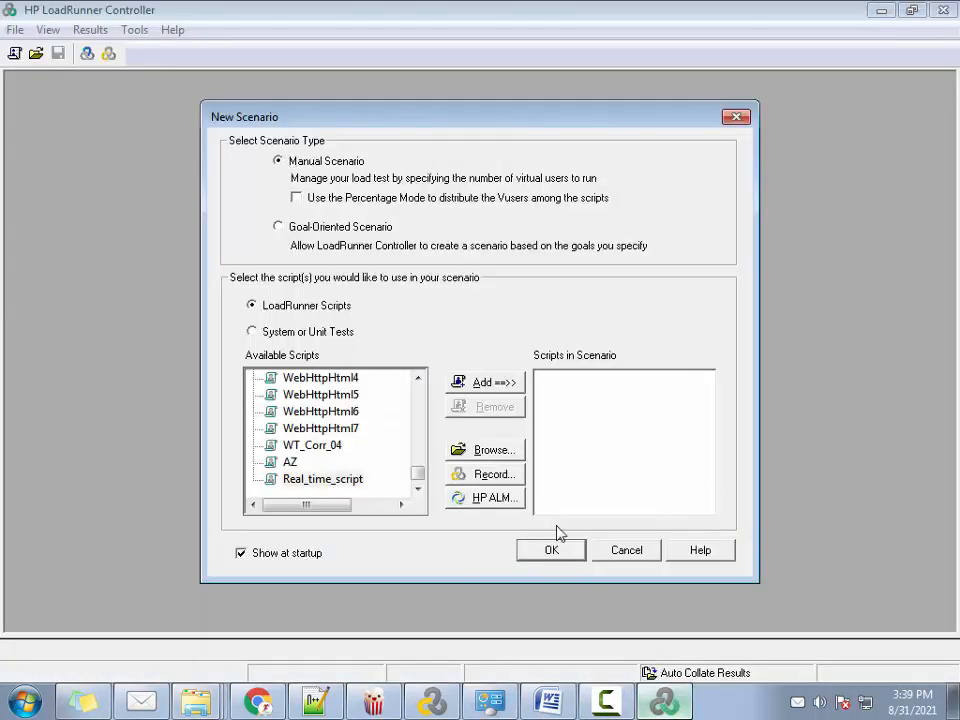
pyautogui.click(552, 551)
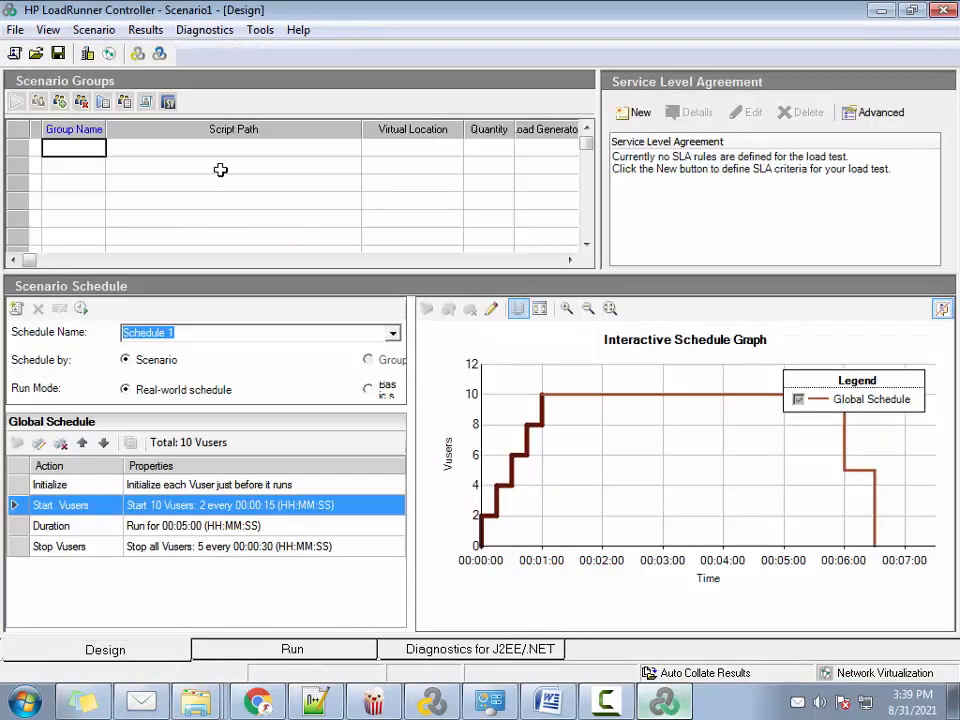
# Add the RegisterUser script from the To_Controller folder as the first scenario group
pyautogui.click(284, 160)
pyautogui.click(352, 149)
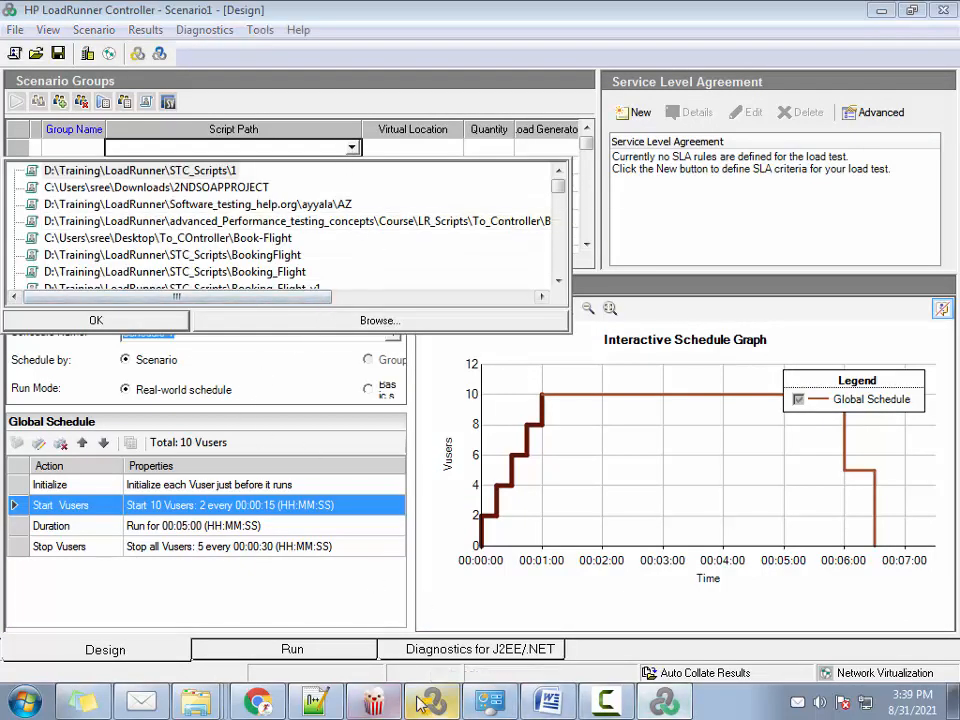
pyautogui.moveTo(196, 700)
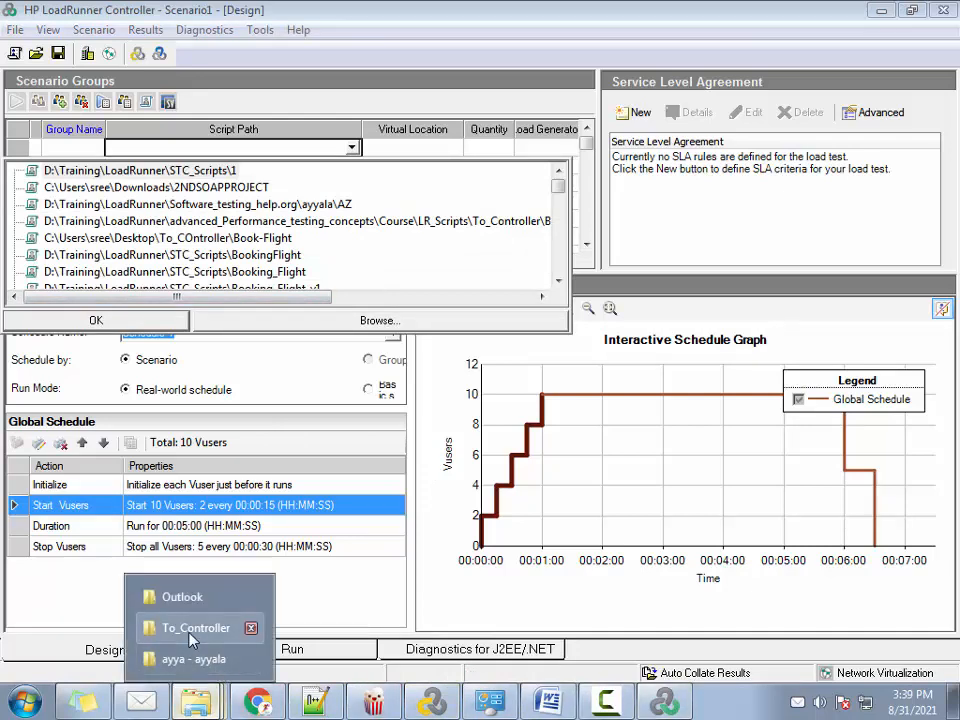
pyautogui.click(225, 628)
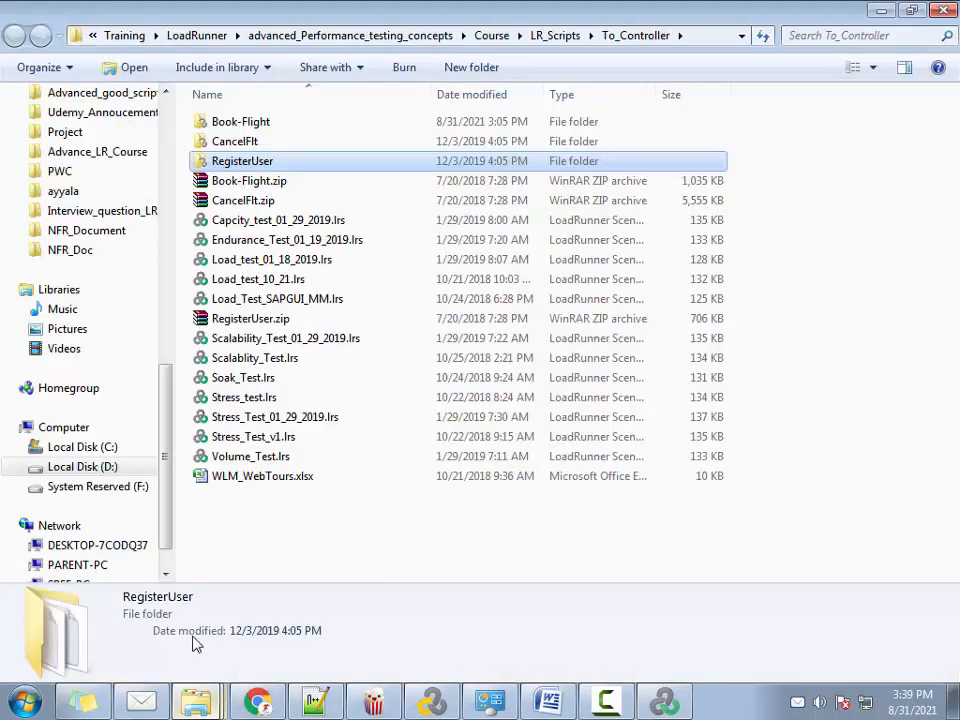
pyautogui.click(698, 33)
pyautogui.click(664, 702)
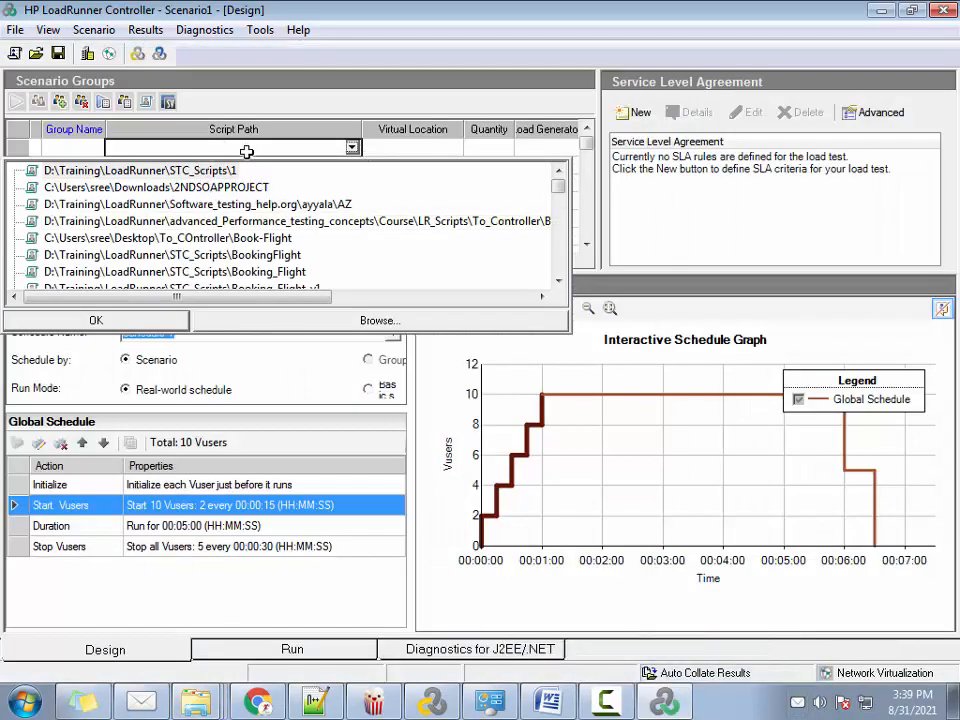
pyautogui.click(326, 326)
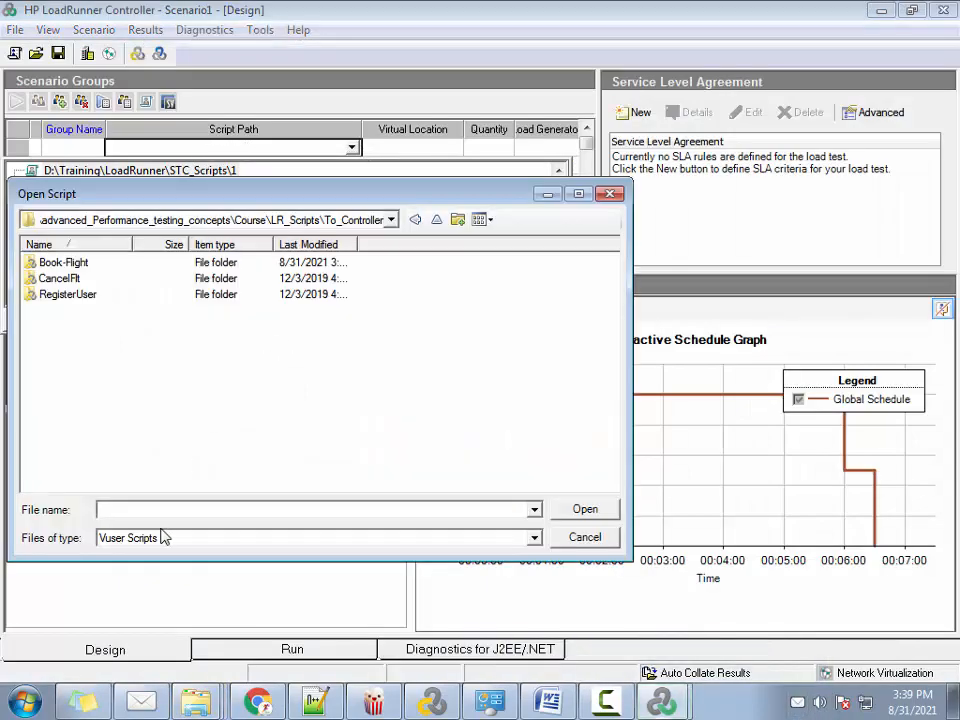
pyautogui.doubleClick(70, 295)
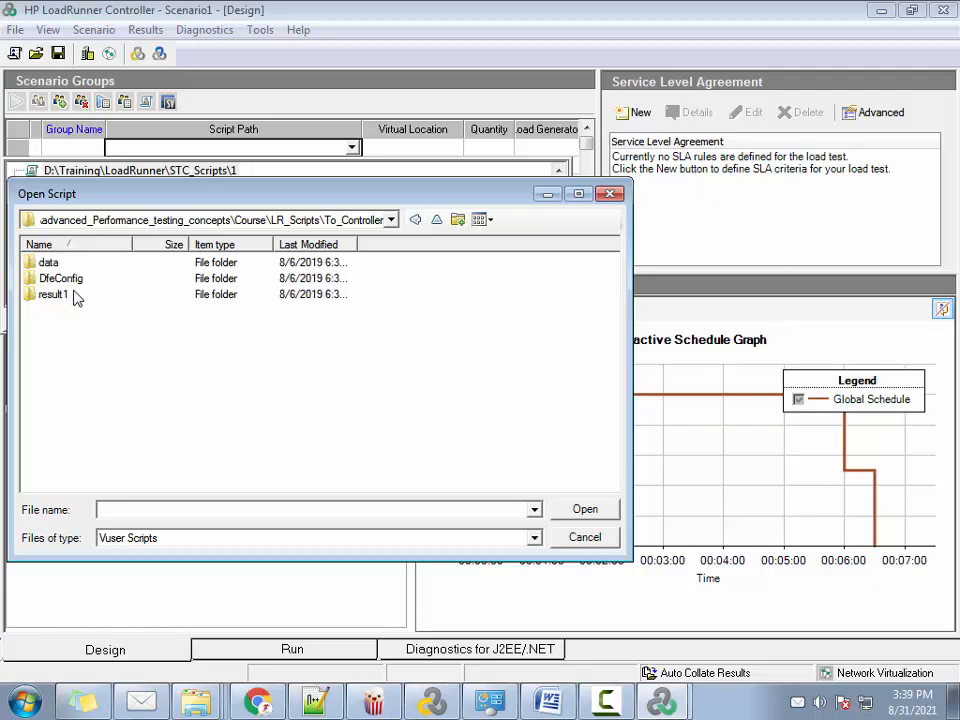
pyautogui.click(248, 149)
# Add the Book-Flight script from the To_Controller folder as the second scenario group
pyautogui.click(254, 165)
pyautogui.click(354, 166)
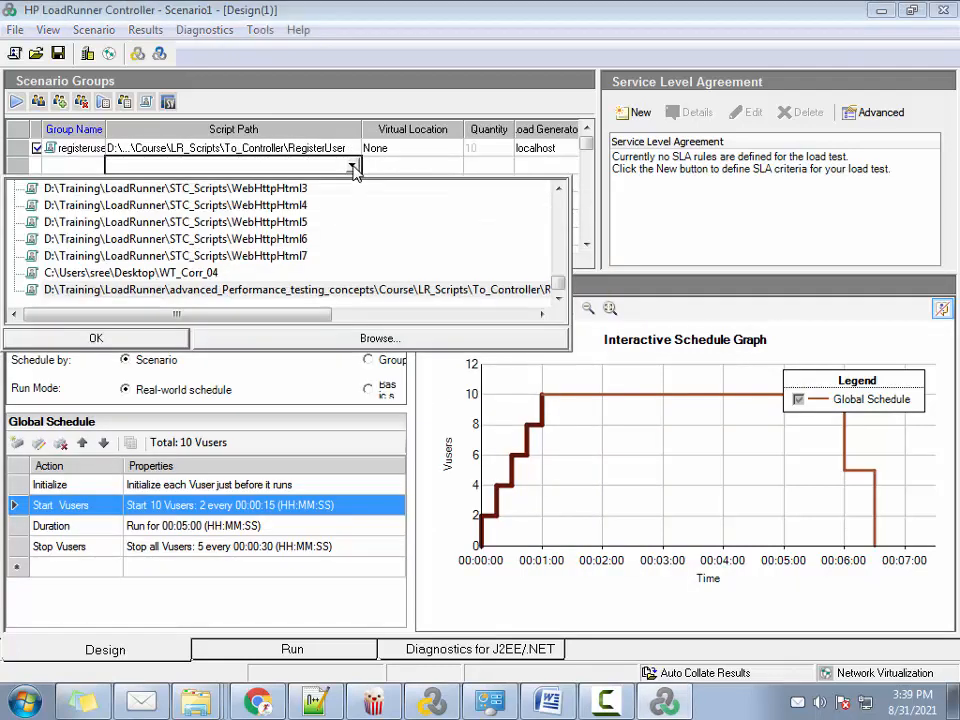
pyautogui.click(328, 345)
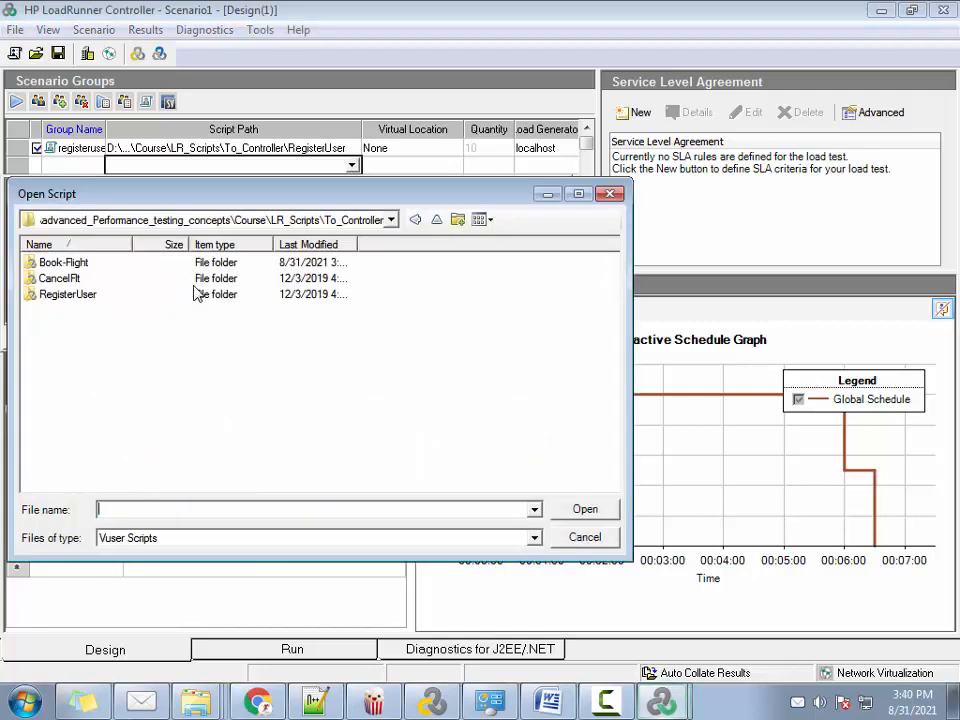
pyautogui.doubleClick(68, 262)
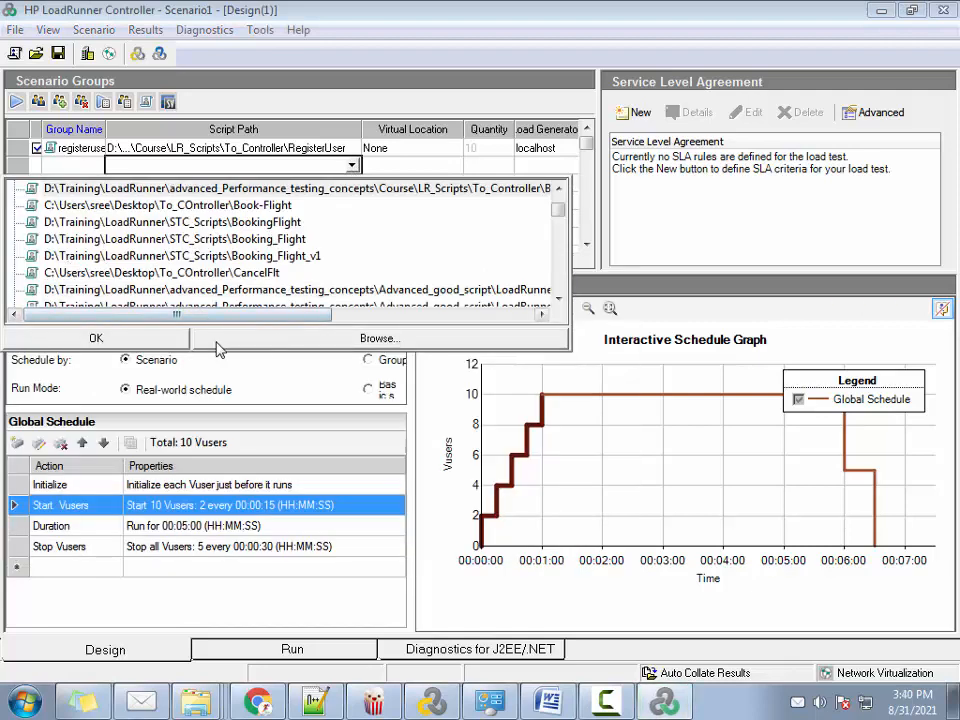
pyautogui.click(170, 343)
# Add the CancelFlt script from the To_Controller folder as the third scenario group
pyautogui.click(340, 183)
pyautogui.click(353, 183)
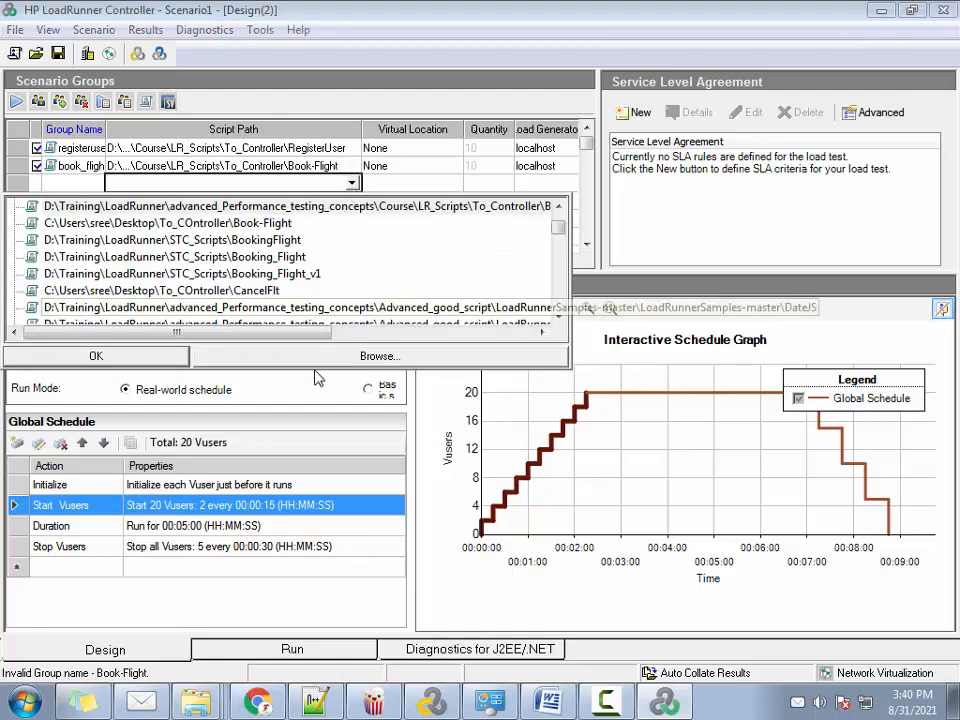
pyautogui.click(326, 357)
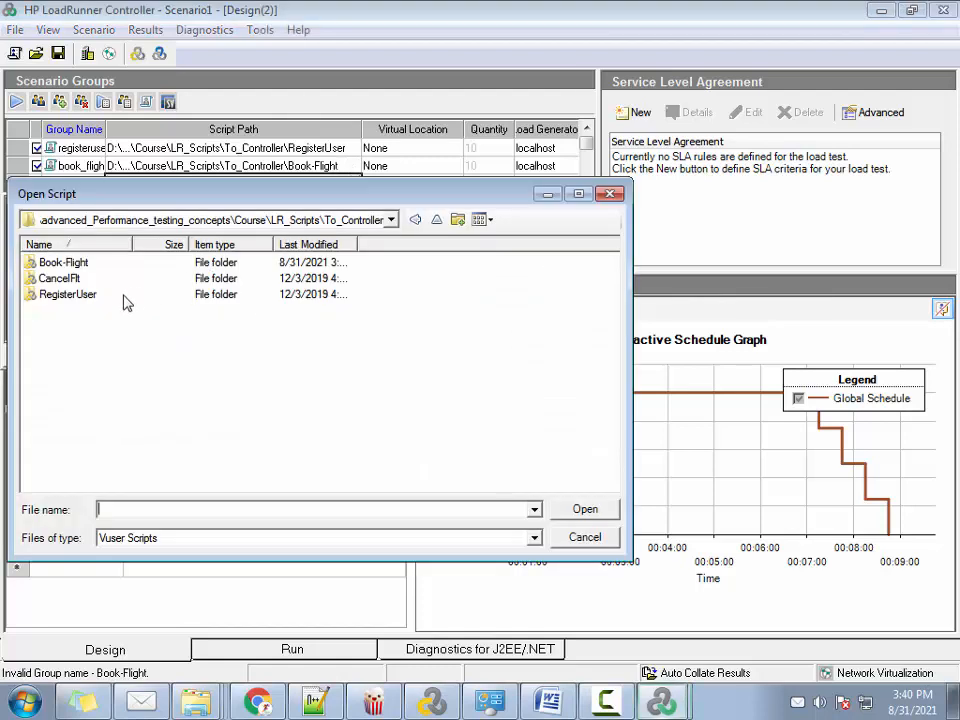
pyautogui.doubleClick(62, 278)
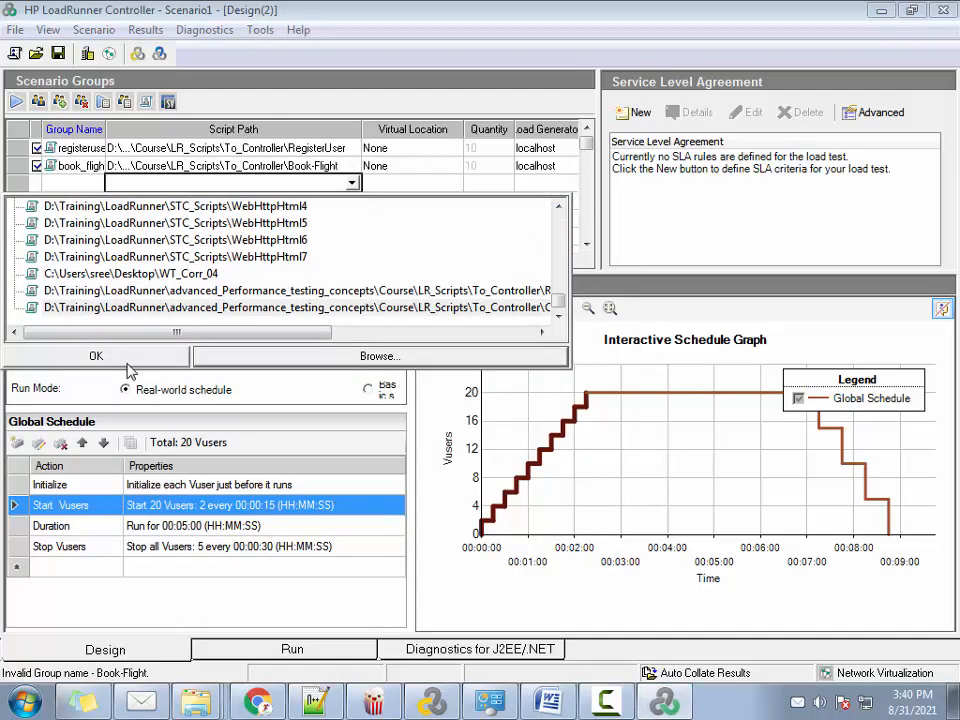
pyautogui.click(128, 358)
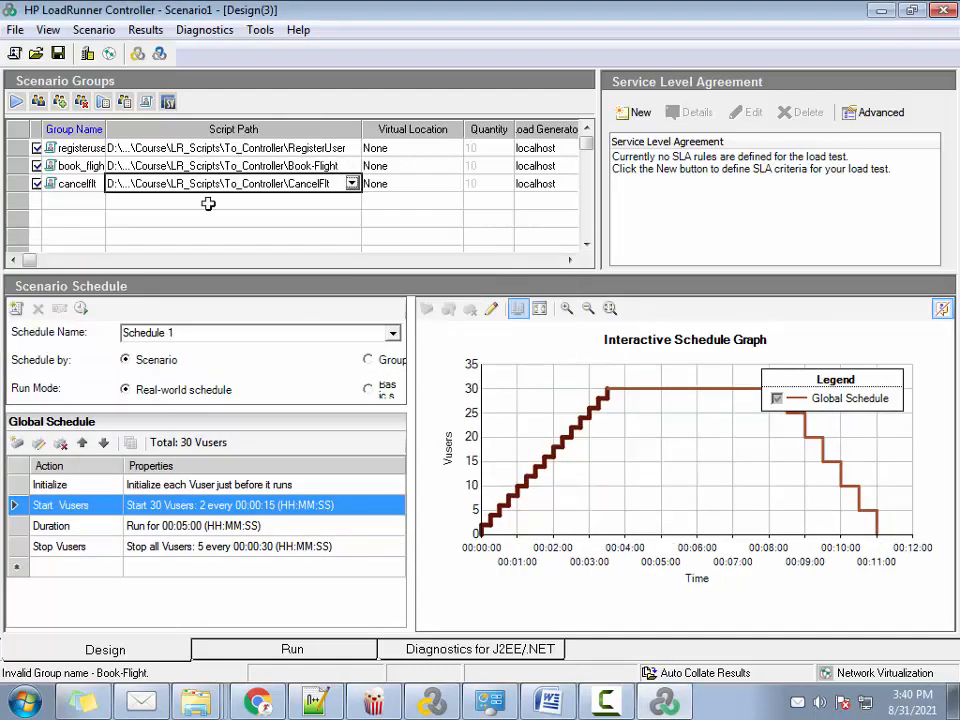
pyautogui.click(330, 148)
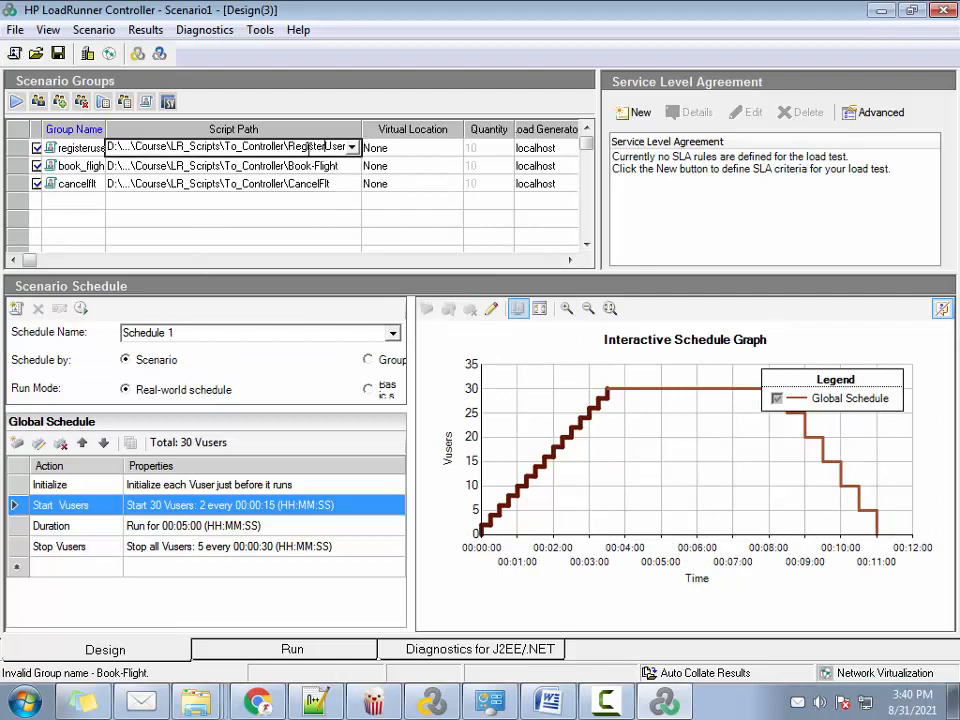
pyautogui.click(305, 165)
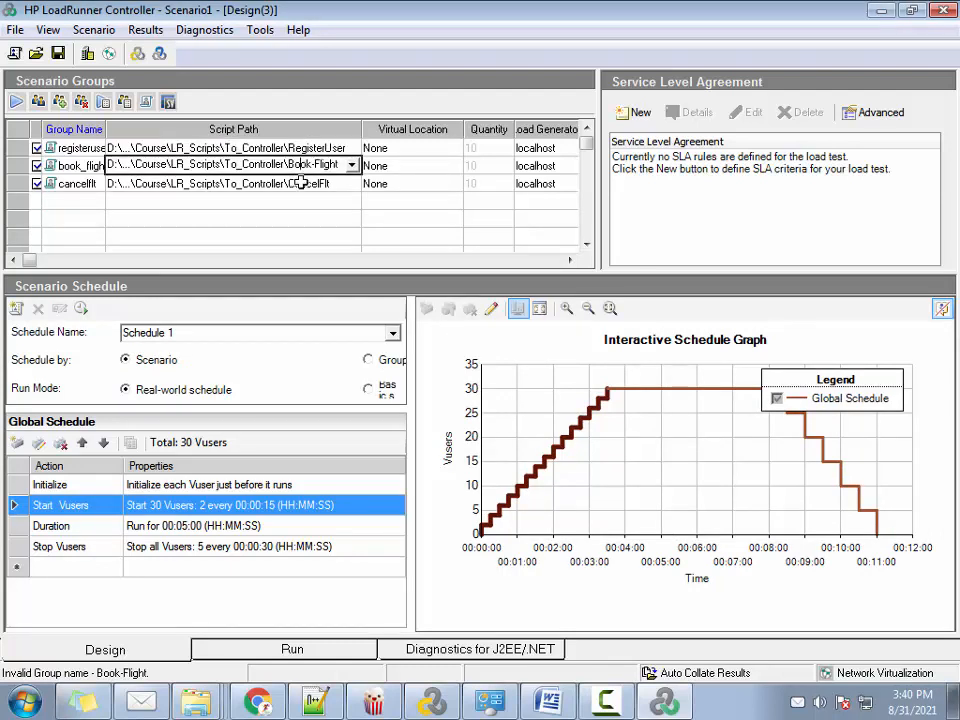
pyautogui.click(305, 183)
pyautogui.click(305, 165)
pyautogui.click(305, 183)
pyautogui.click(298, 166)
# Switch the scenario's run mode to Basic schedule and widen the schedule settings area so its option labels are readable
pyautogui.click(368, 388)
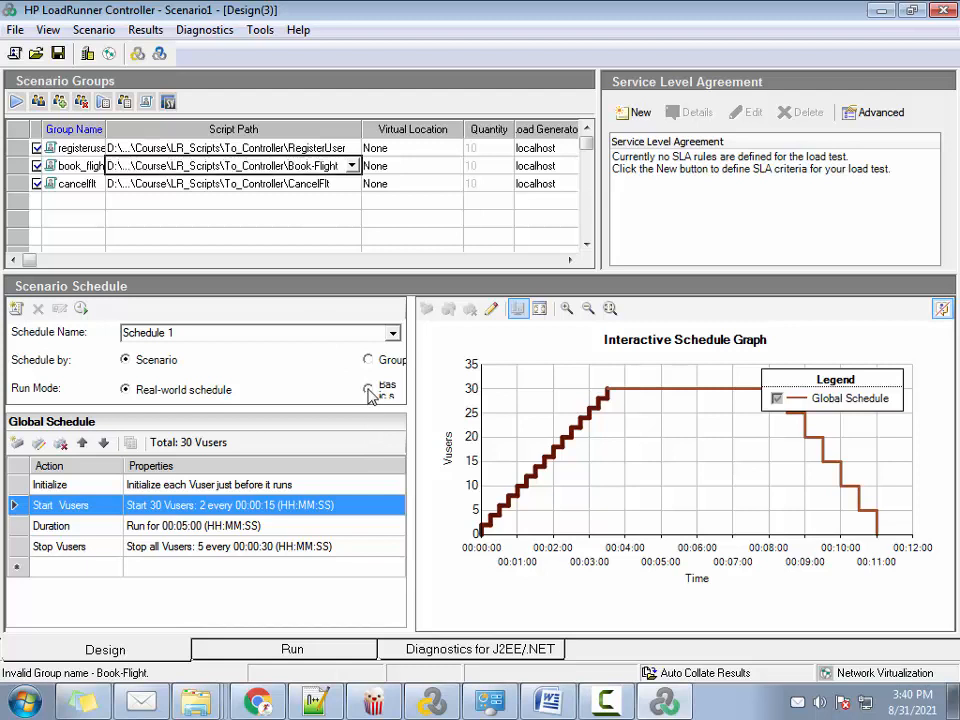
pyautogui.click(549, 407)
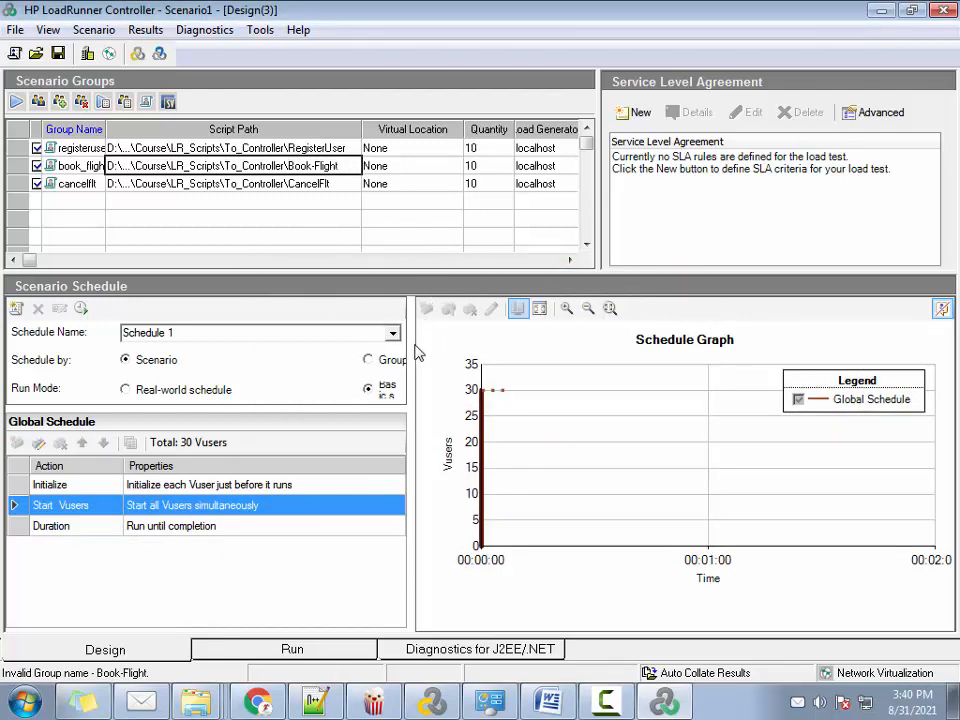
pyautogui.moveTo(416, 354); pyautogui.dragTo(458, 343)
pyautogui.click(487, 183)
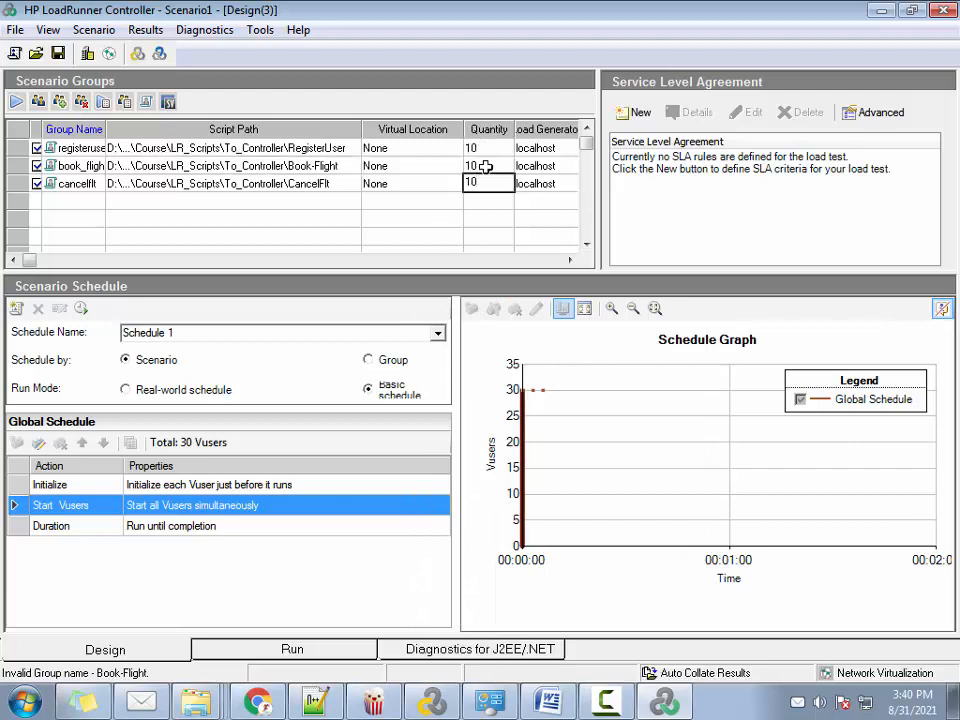
pyautogui.click(485, 166)
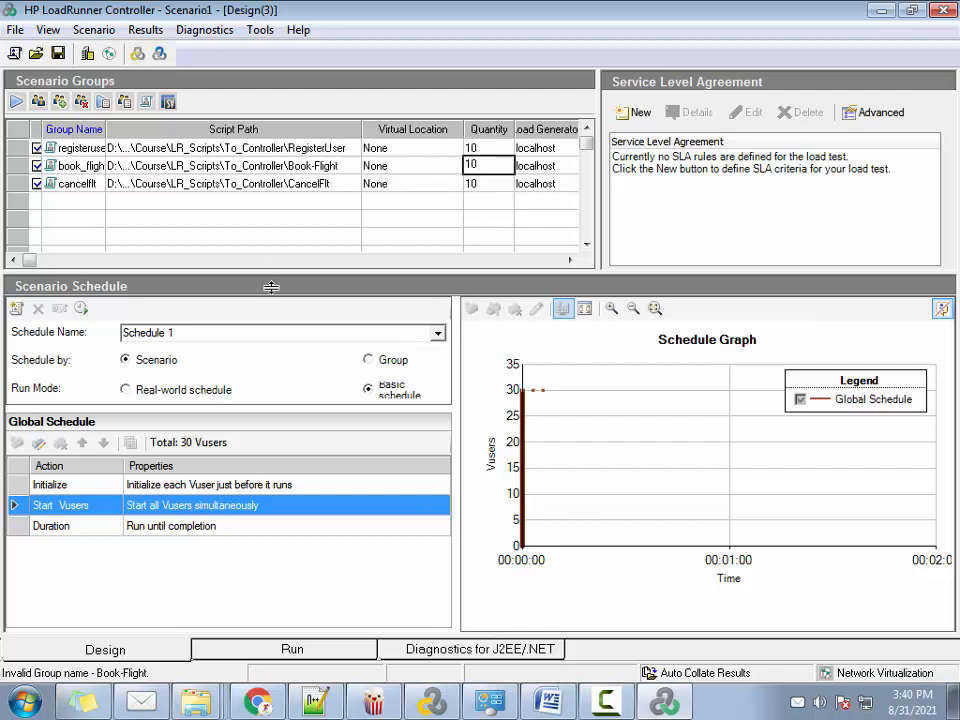
# Schedule the scenario by Group and set the book_flight group's run mode to Basic schedule
pyautogui.click(369, 360)
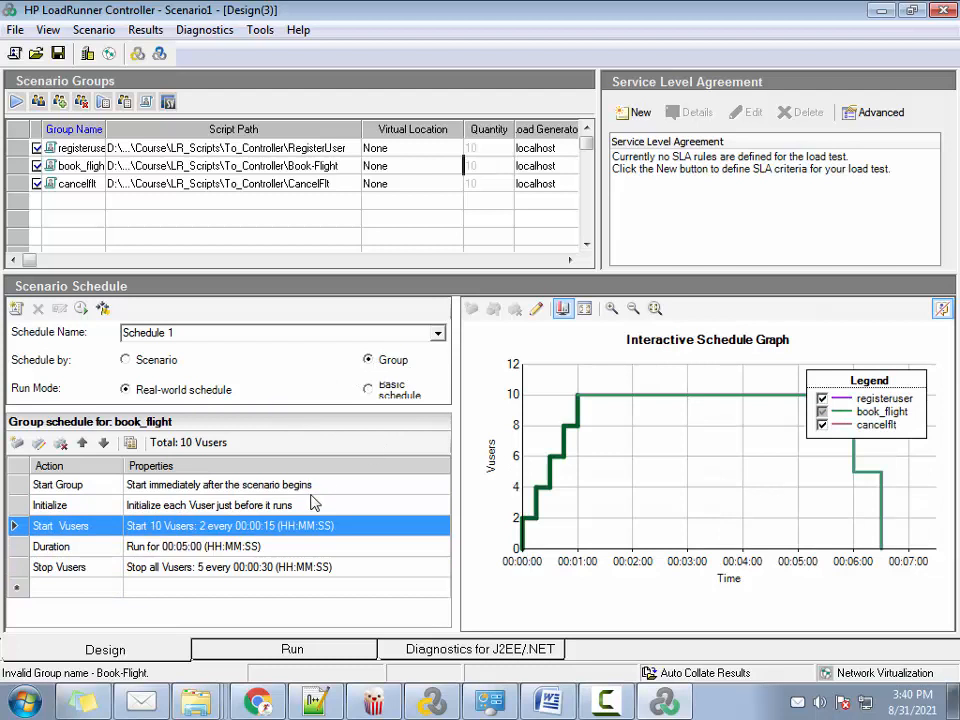
pyautogui.click(368, 390)
pyautogui.click(563, 405)
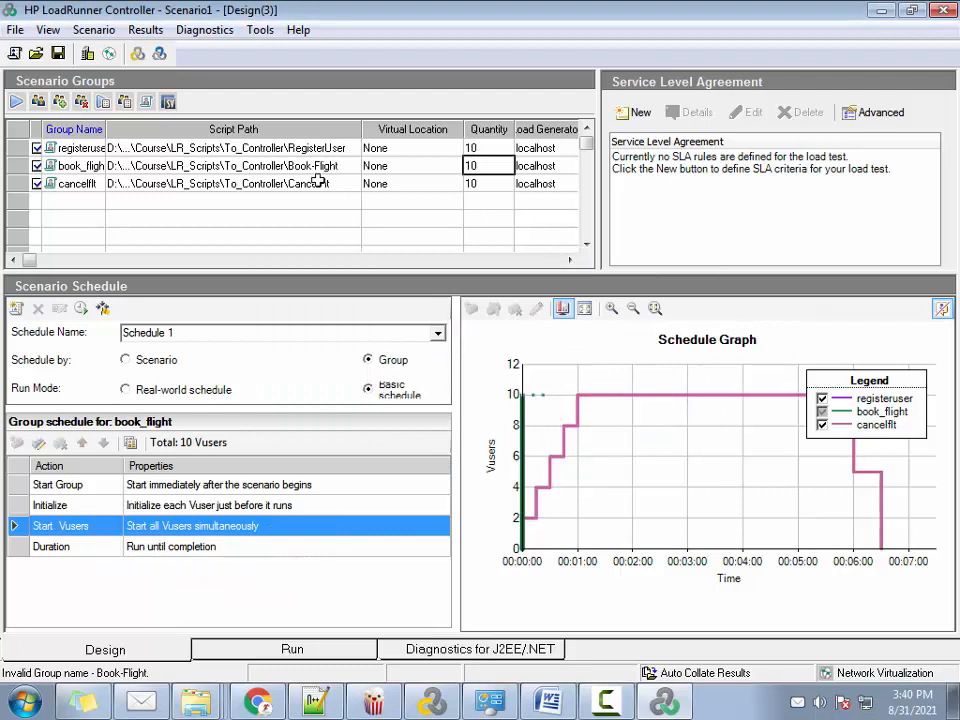
# Set the registeruser group's duration to run for 00:10:00 and hide the schedule graph's legend
pyautogui.click(218, 165)
pyautogui.click(336, 149)
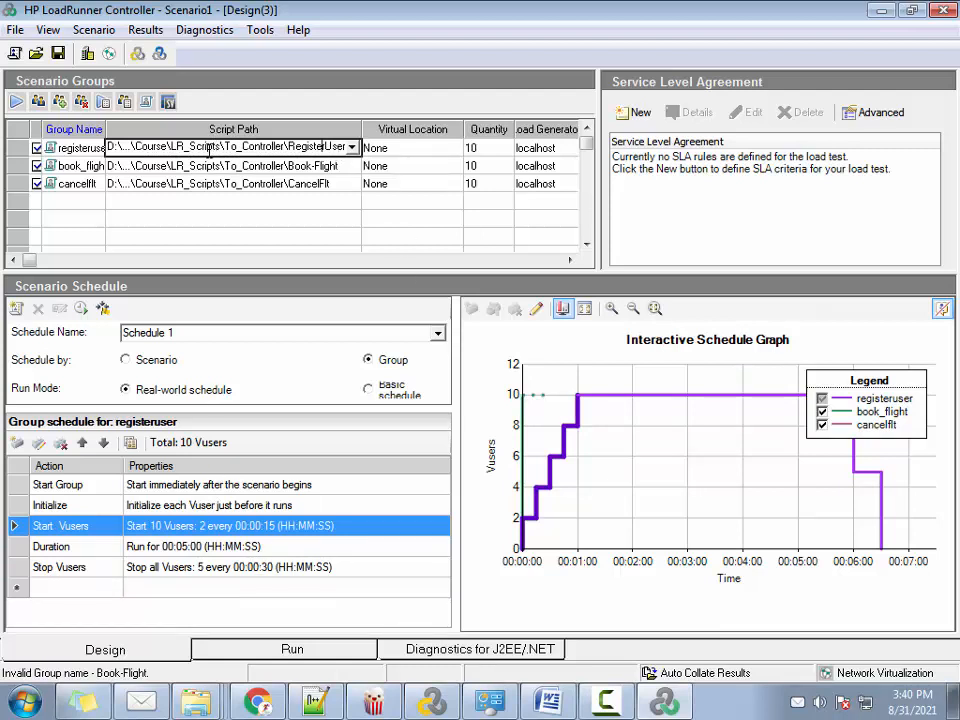
pyautogui.click(155, 546)
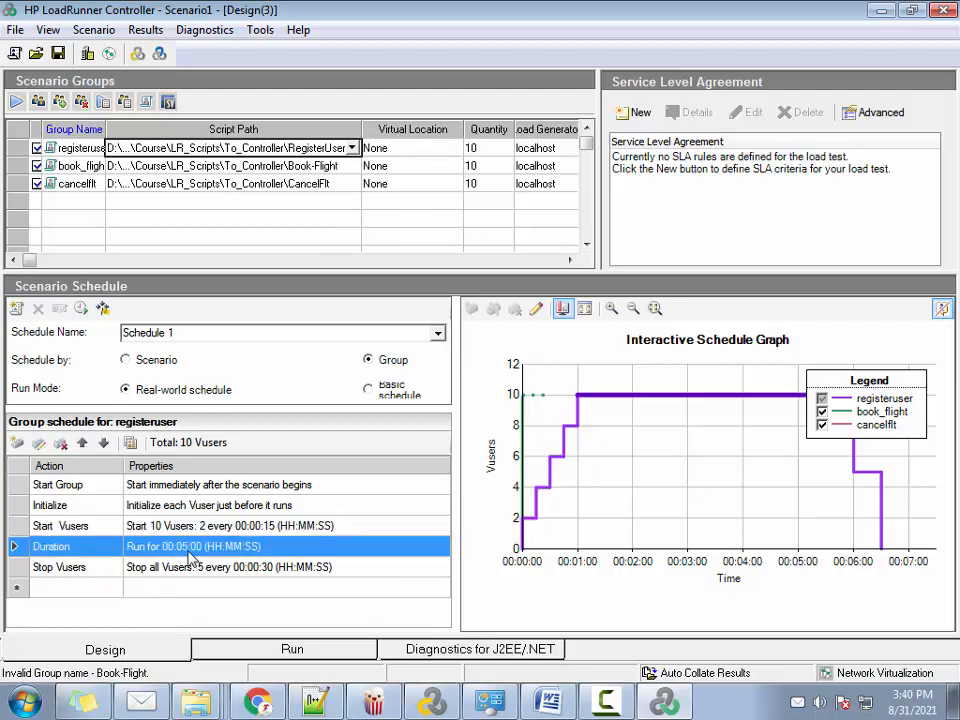
pyautogui.doubleClick(189, 546)
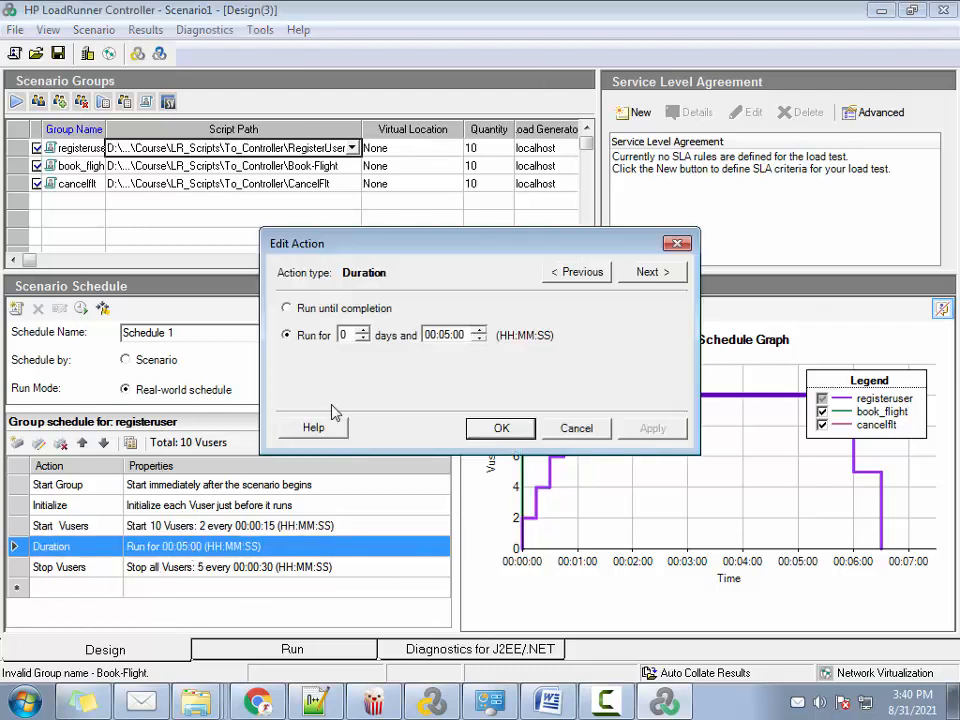
pyautogui.click(434, 337)
pyautogui.write('10')
pyautogui.click(652, 428)
pyautogui.click(501, 428)
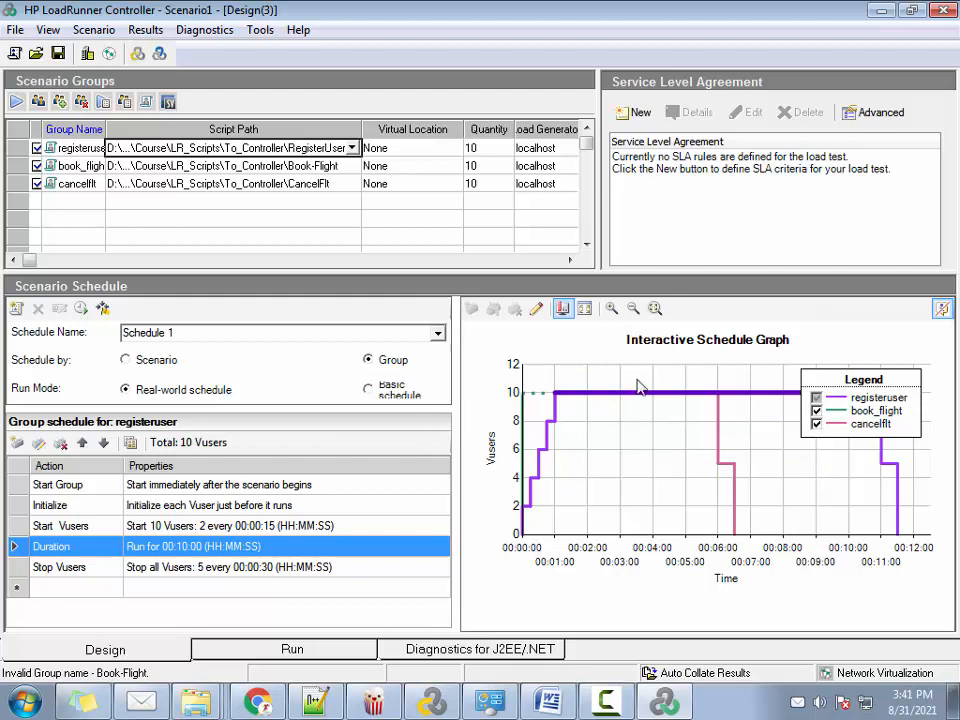
pyautogui.click(942, 307)
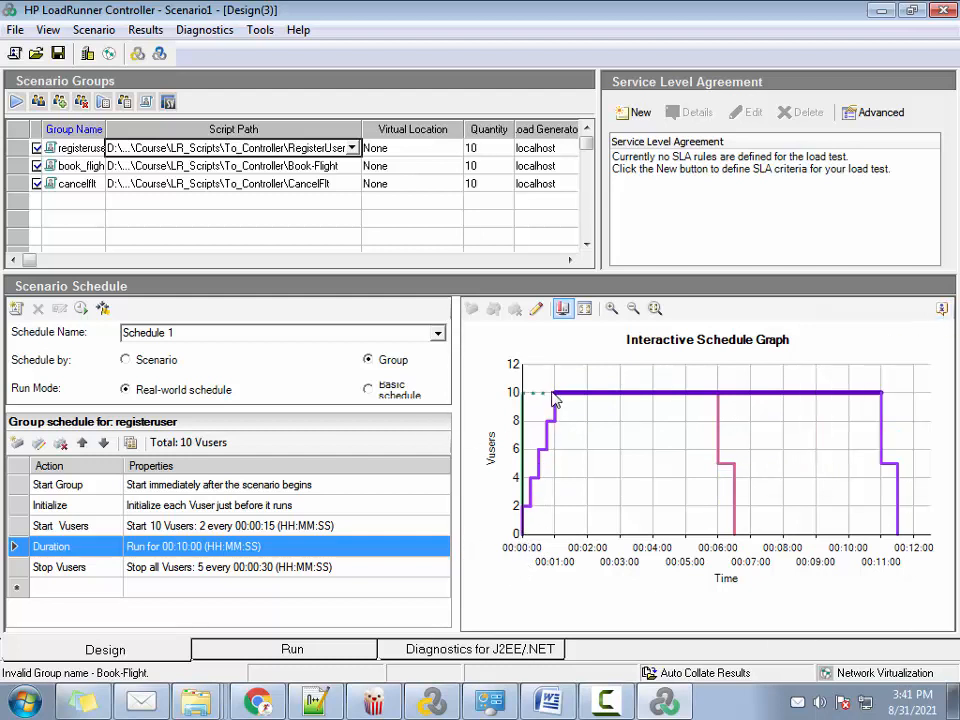
pyautogui.moveTo(877, 394)
# Examine and compare the group schedules of registeruser, book_flight and cancelflt, including book_flight's Start Group action
pyautogui.click(275, 165)
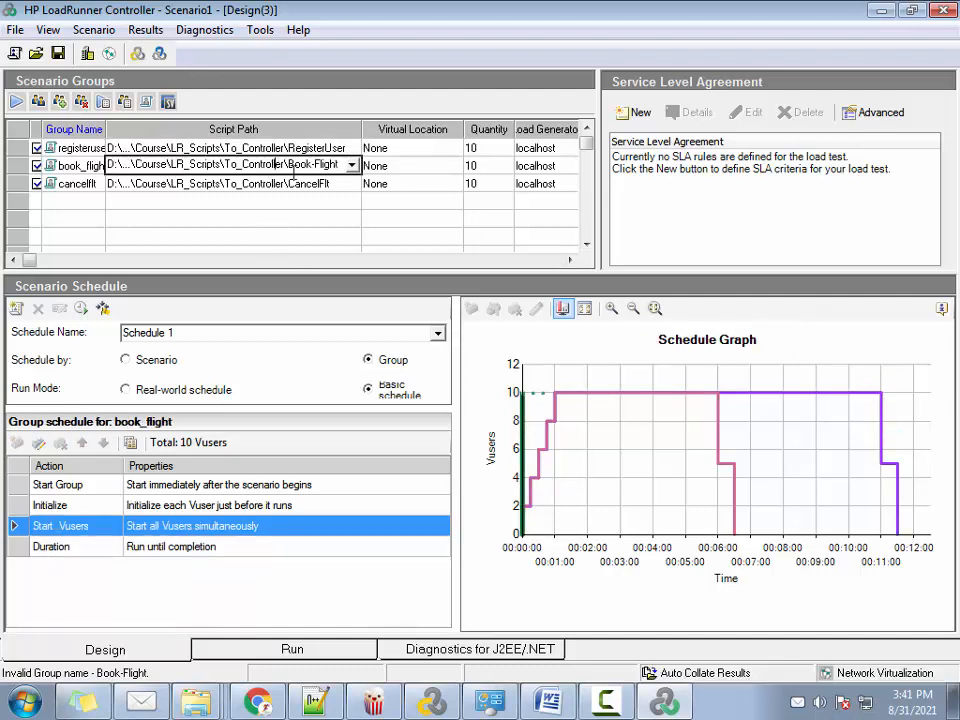
pyautogui.click(293, 183)
pyautogui.click(296, 166)
pyautogui.click(300, 184)
pyautogui.click(298, 167)
pyautogui.click(215, 487)
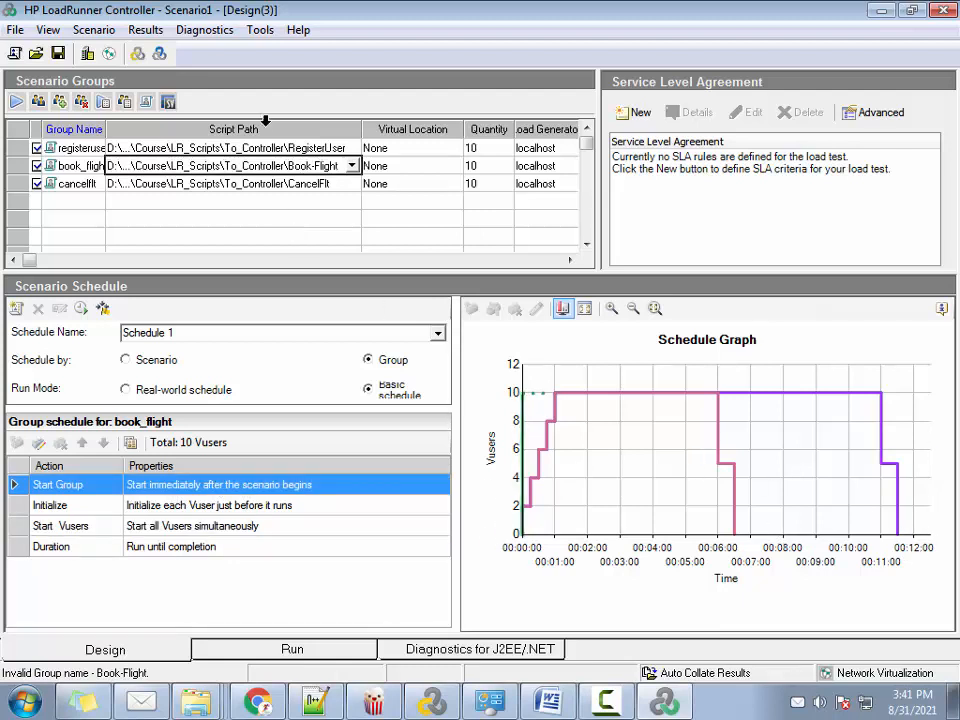
pyautogui.click(298, 149)
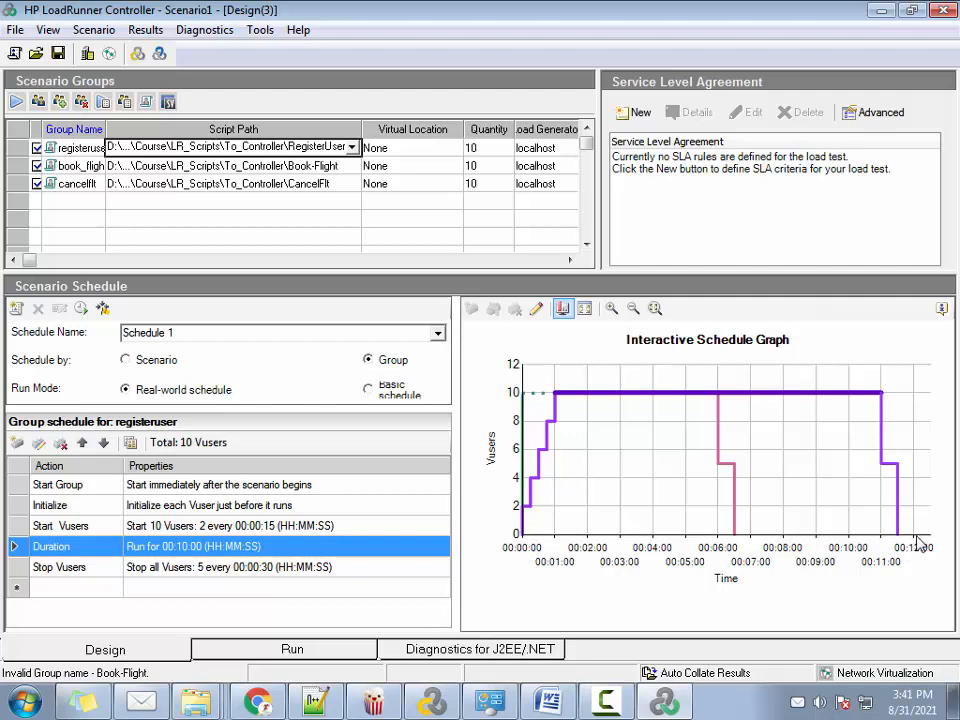
pyautogui.click(232, 165)
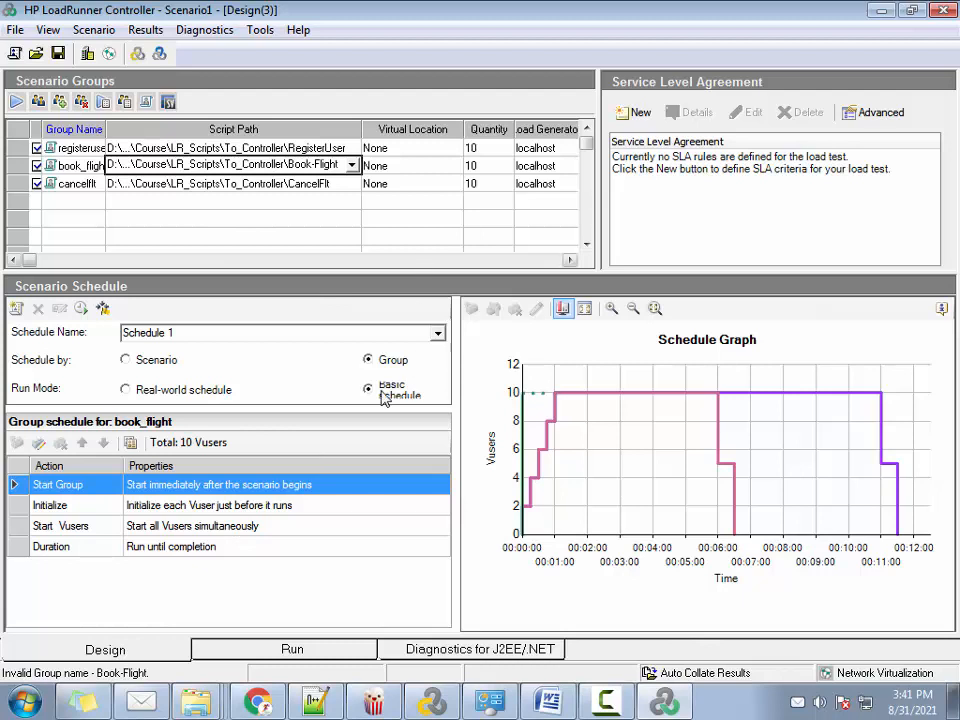
pyautogui.click(272, 148)
pyautogui.click(276, 165)
pyautogui.click(279, 184)
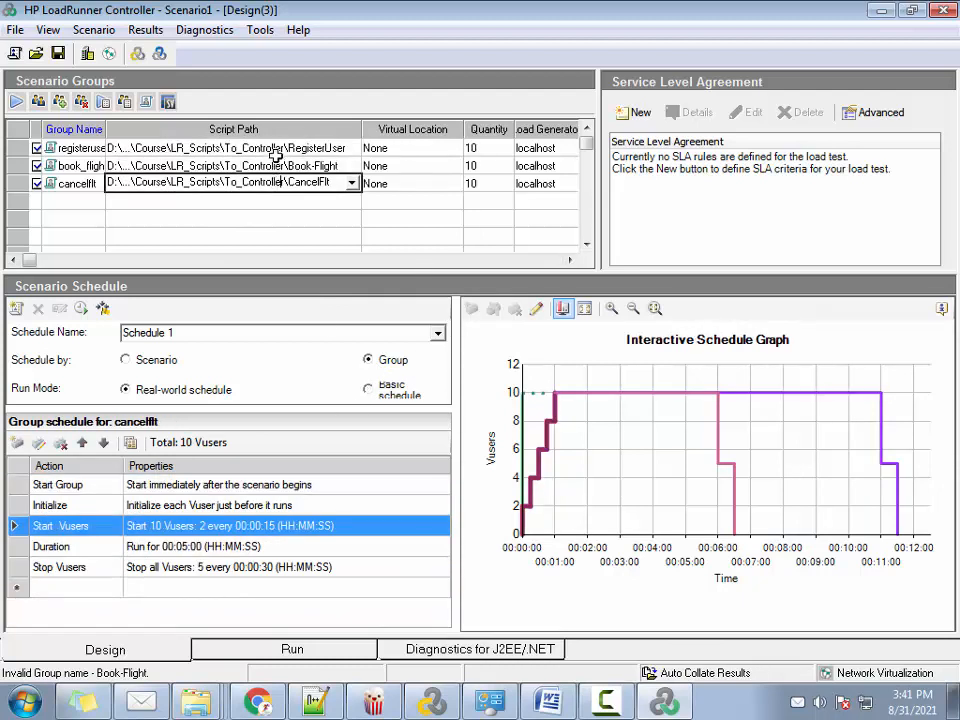
pyautogui.click(272, 148)
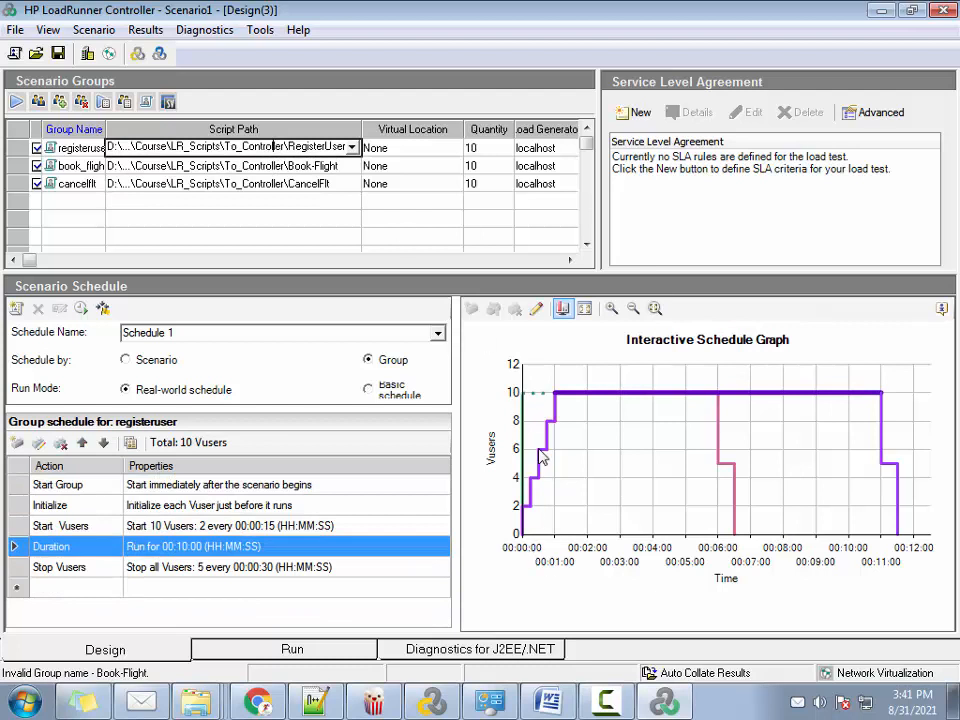
pyautogui.click(325, 167)
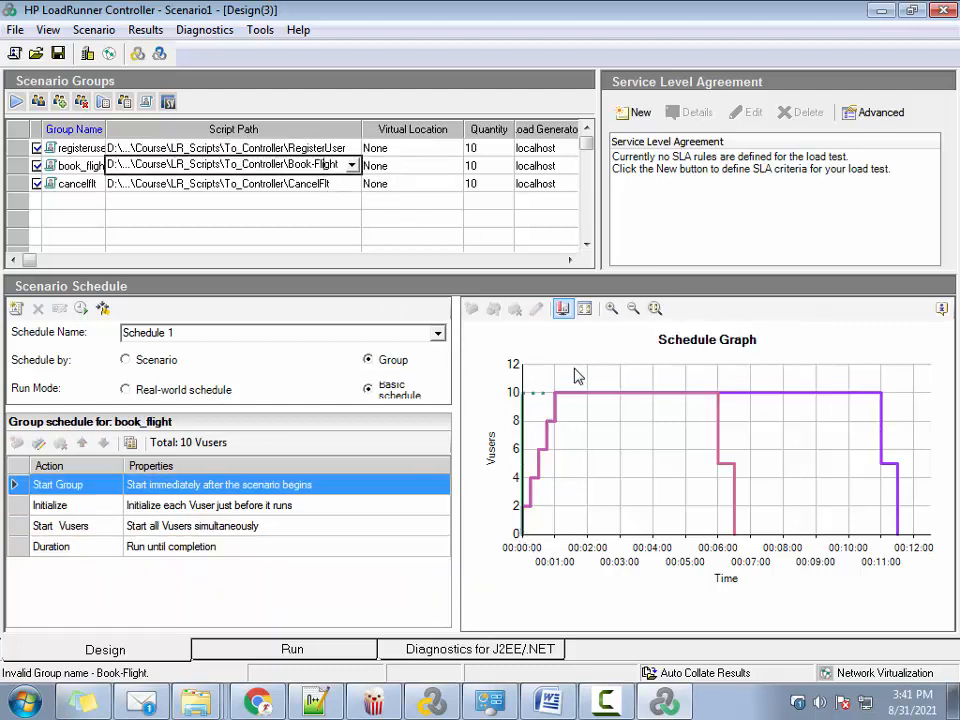
# Set the book_flight group's Start Group action to start 00:12:00 after the scenario begins
pyautogui.click(265, 185)
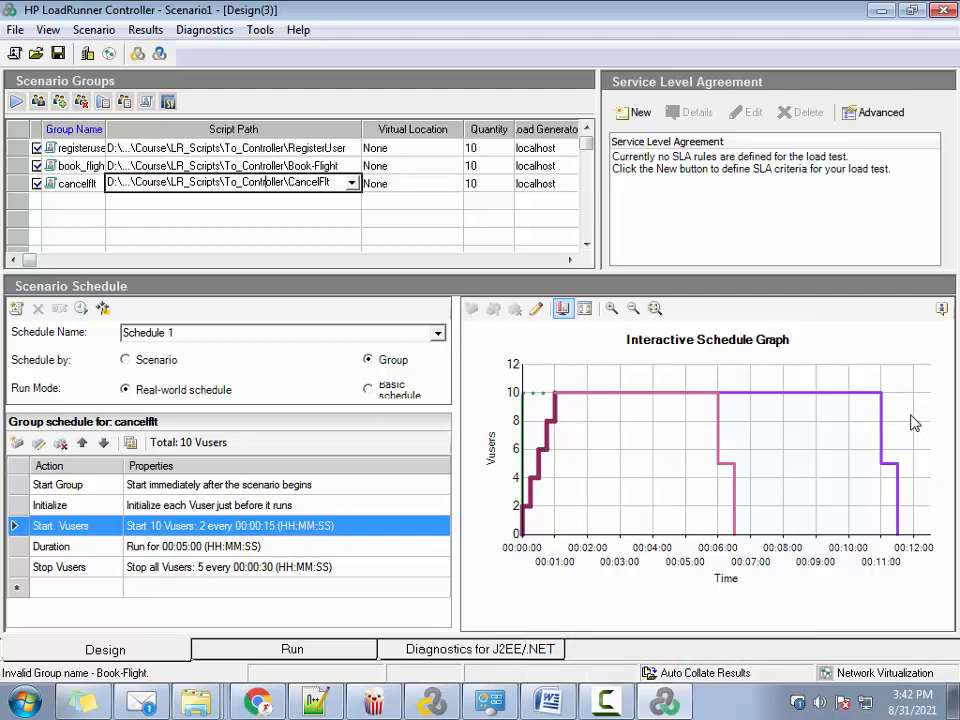
pyautogui.click(310, 145)
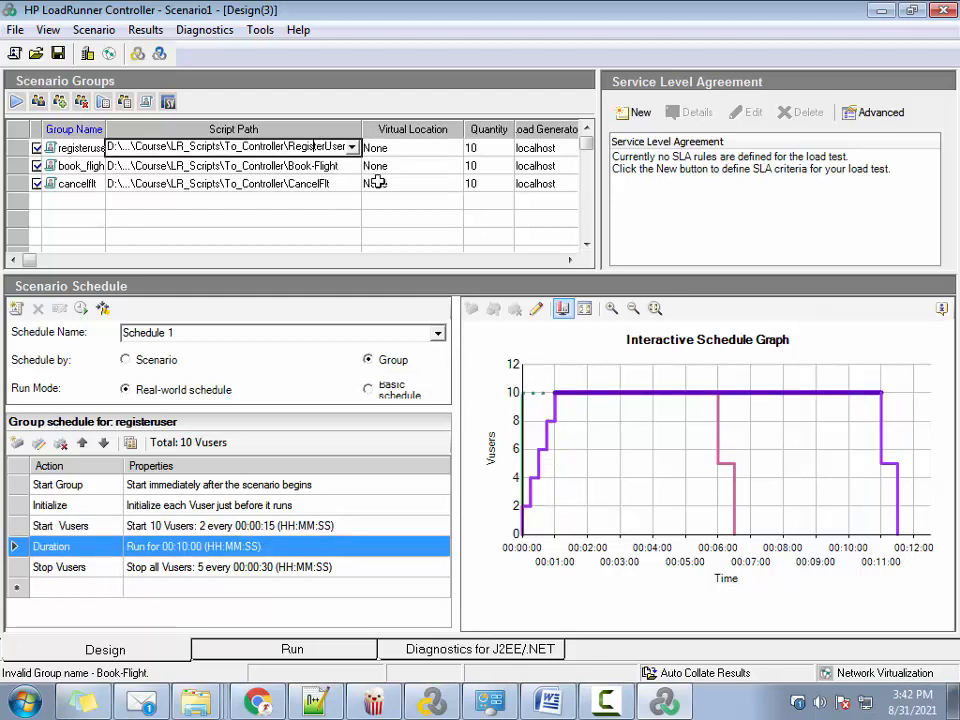
pyautogui.click(271, 167)
pyautogui.click(283, 147)
pyautogui.click(336, 166)
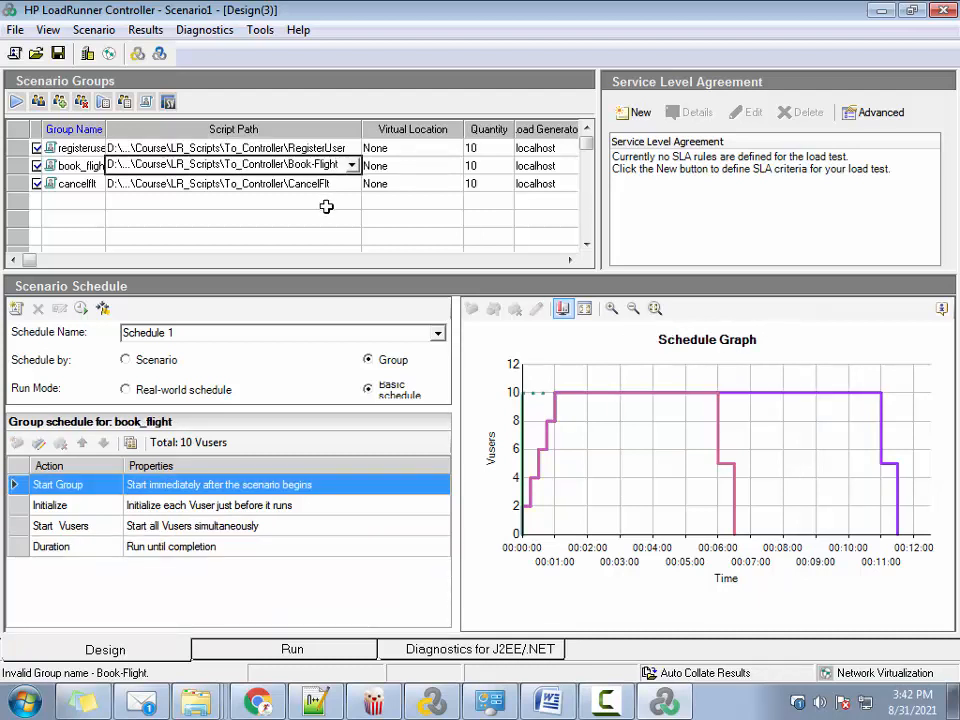
pyautogui.doubleClick(184, 488)
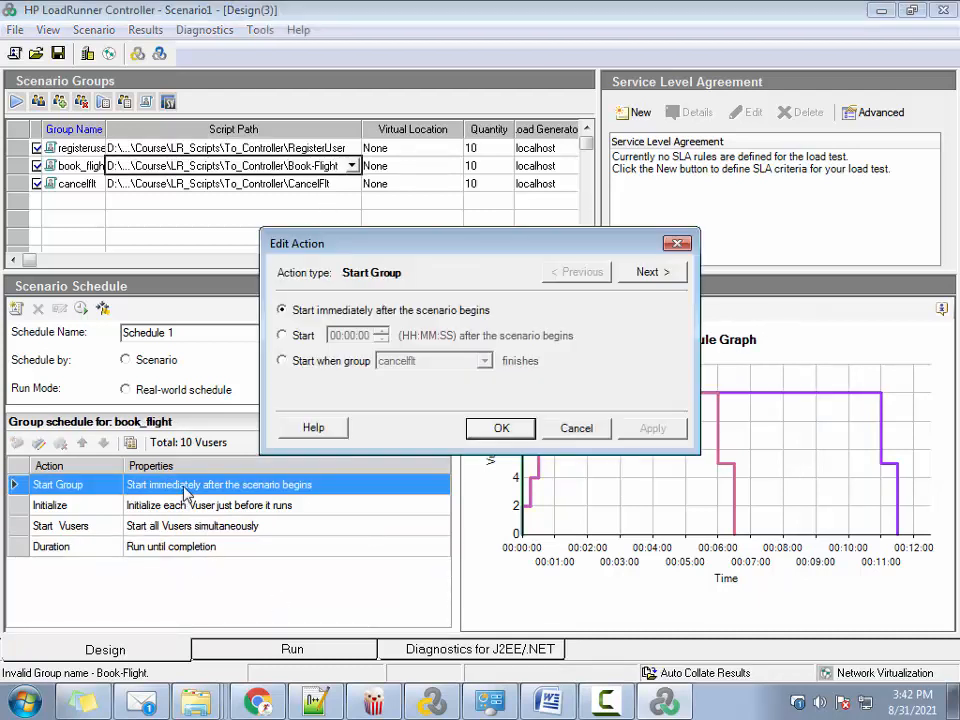
pyautogui.click(284, 336)
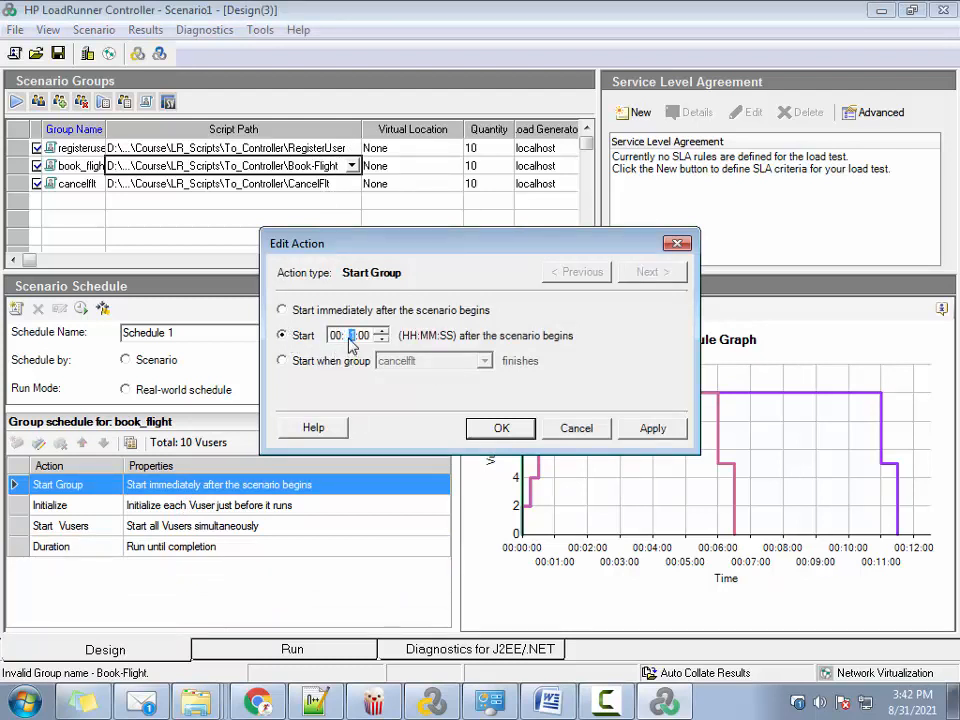
pyautogui.write('12')
pyautogui.click(652, 428)
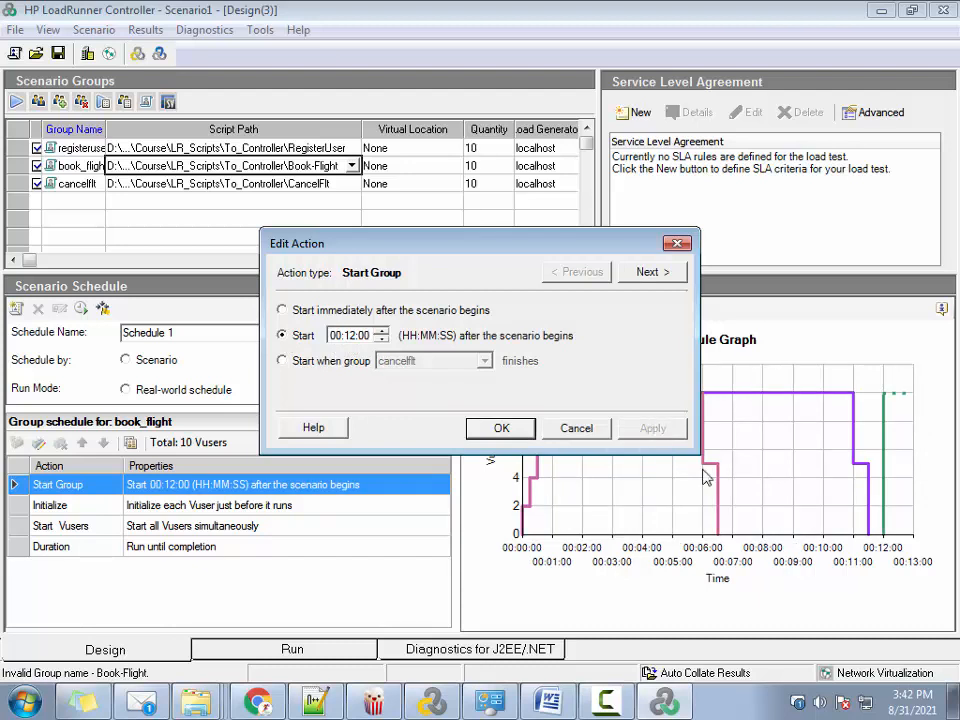
# Leave book_flight's Initialize action as is and set its Start Vusers action to start 5 Vusers every 00:00:15
pyautogui.click(636, 274)
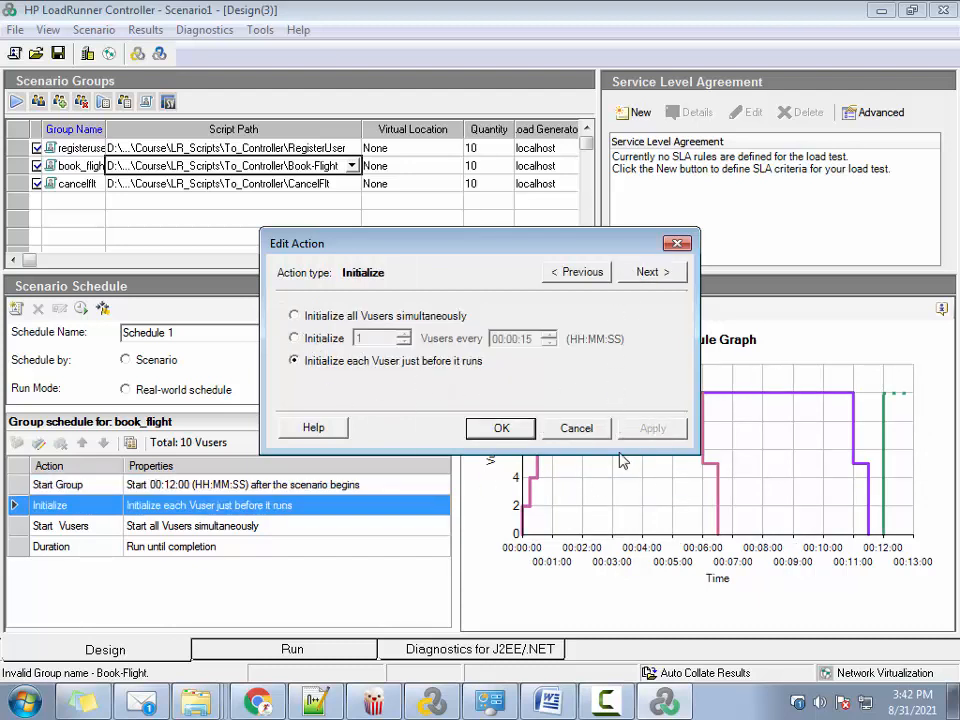
pyautogui.click(649, 272)
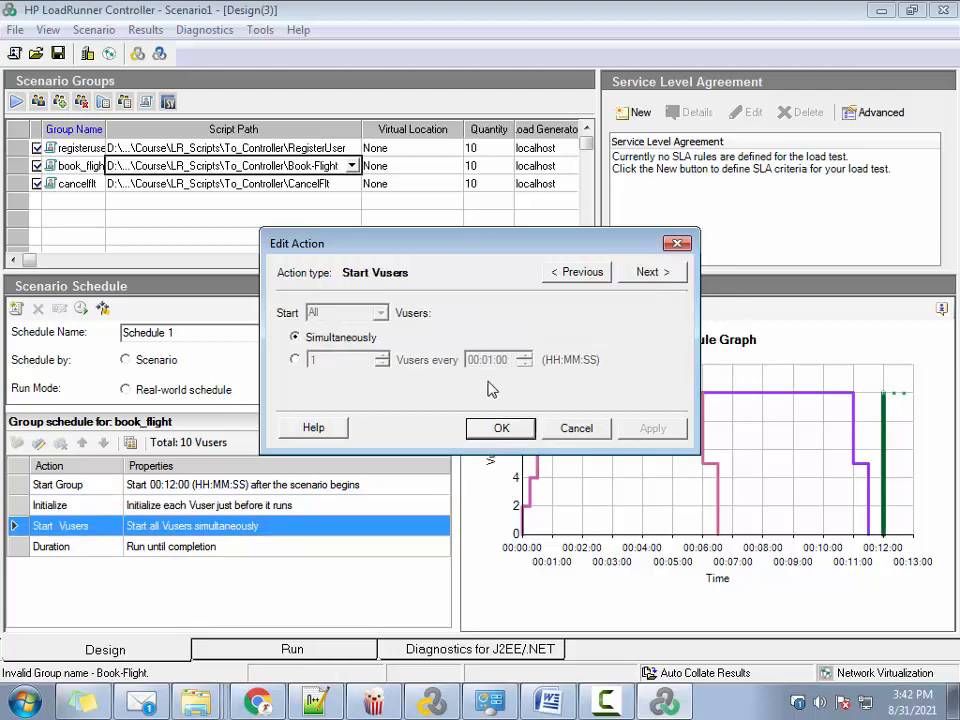
pyautogui.click(298, 361)
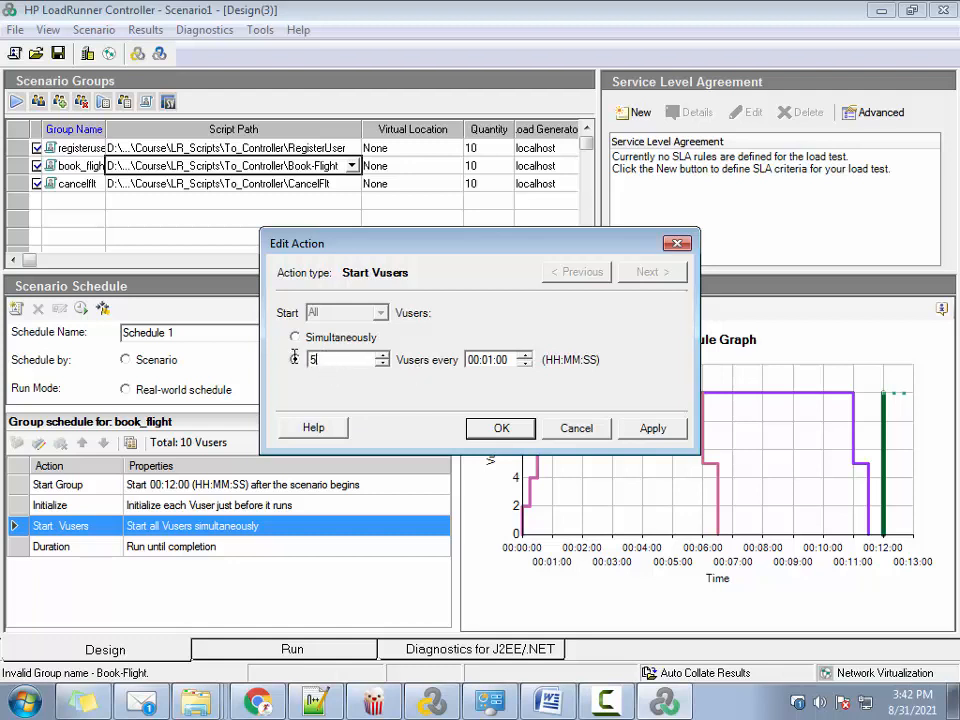
pyautogui.click(487, 361)
pyautogui.click(503, 361)
pyautogui.click(653, 428)
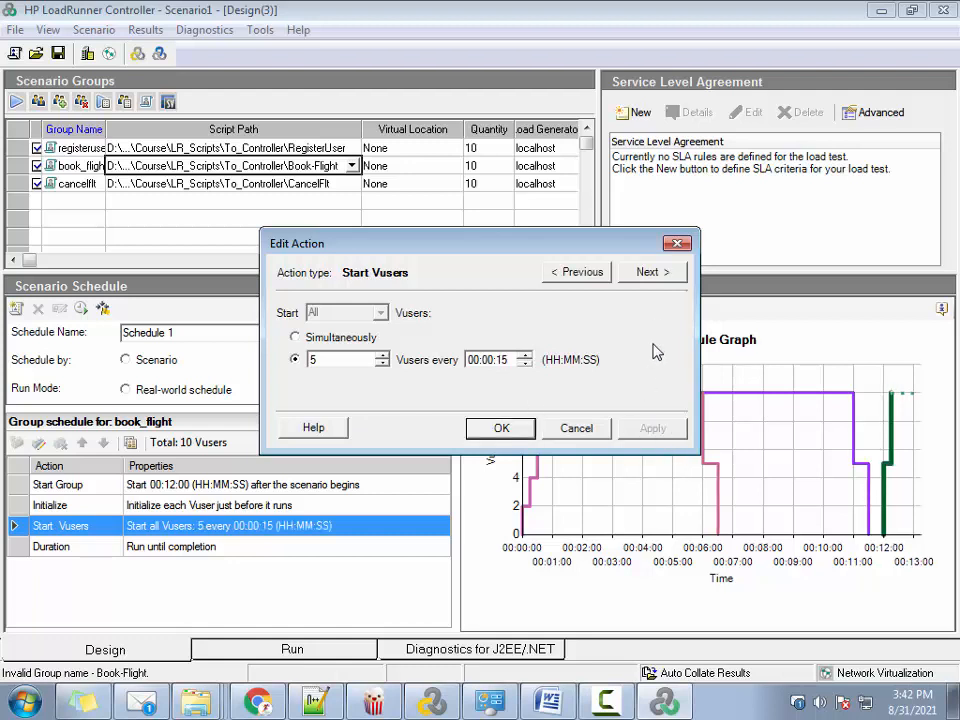
# Set the book_flight group's Duration action to run for 0 days and 01:00:00
pyautogui.click(653, 271)
pyautogui.click(289, 335)
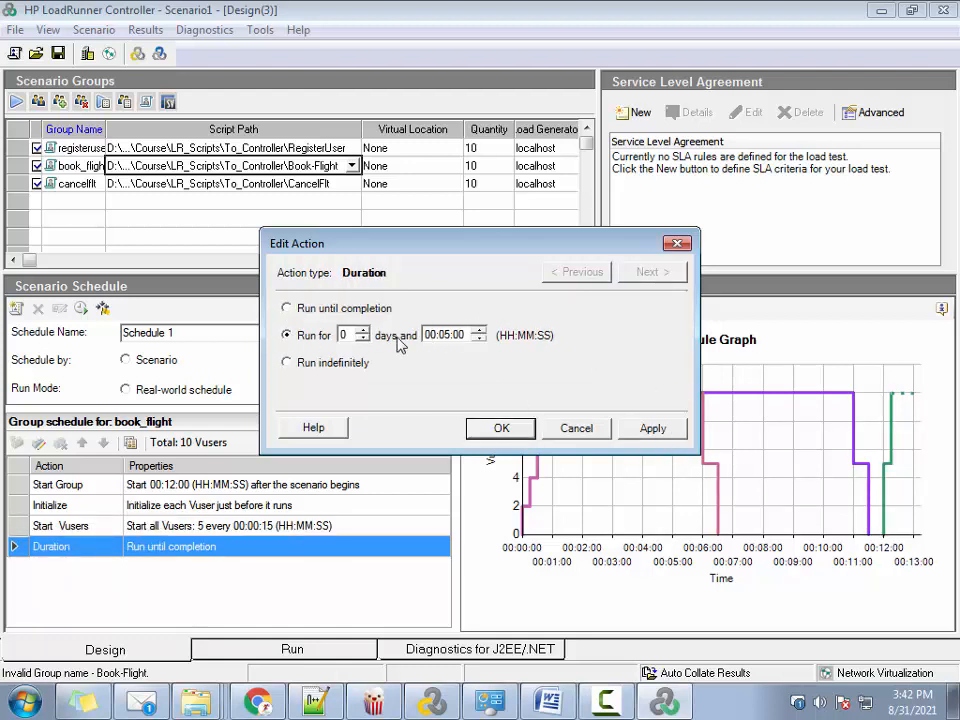
pyautogui.click(428, 336)
pyautogui.click(444, 340)
pyautogui.click(654, 430)
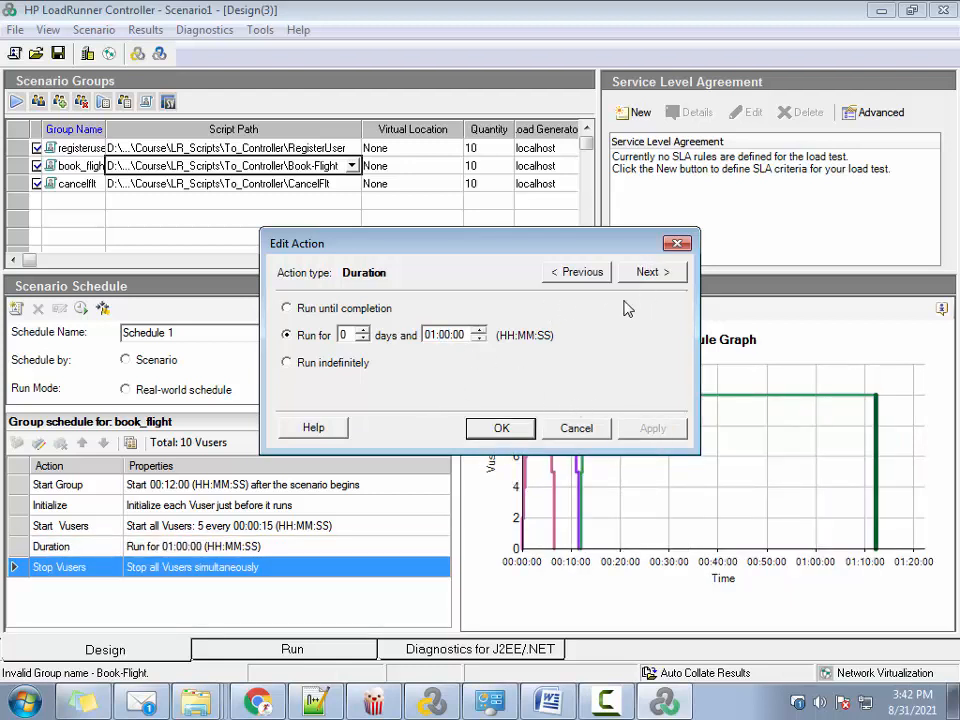
# Set book_flight's Stop Vusers action to stop 5 Vusers every 00:00:15 and close the action editor
pyautogui.click(652, 271)
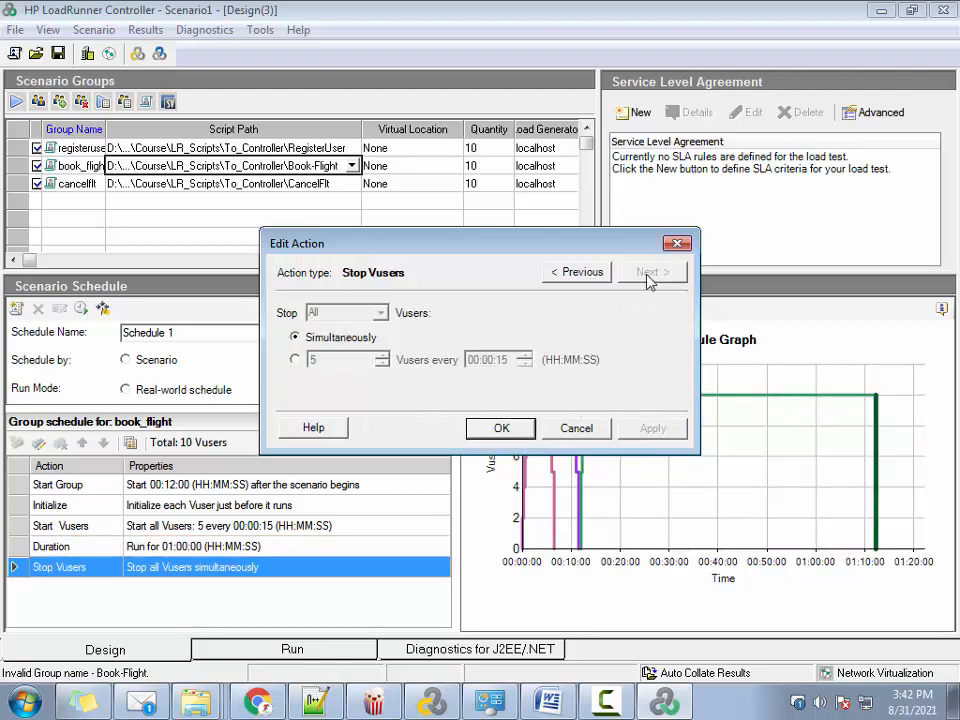
pyautogui.click(295, 361)
pyautogui.click(653, 428)
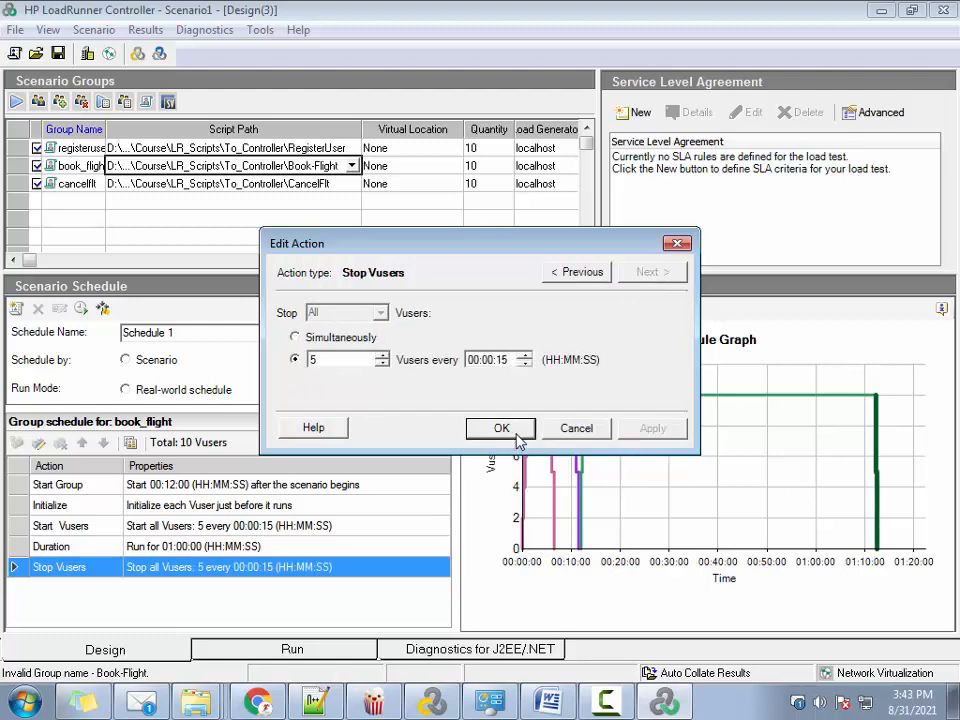
pyautogui.click(518, 438)
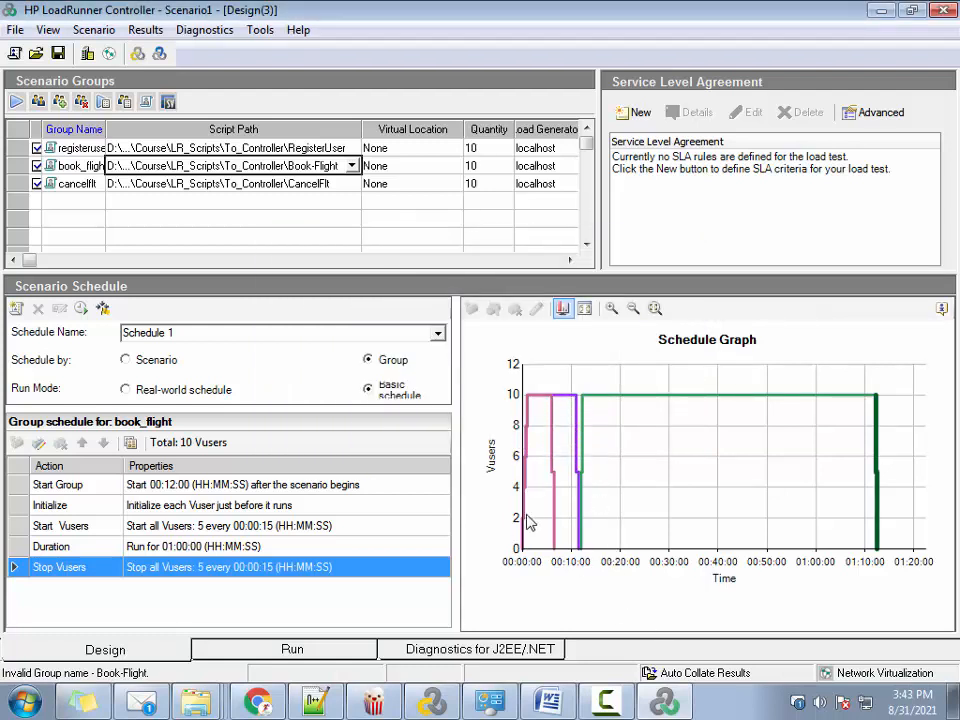
# Set the book_flight group's run duration to 00:15:00
pyautogui.doubleClick(210, 552)
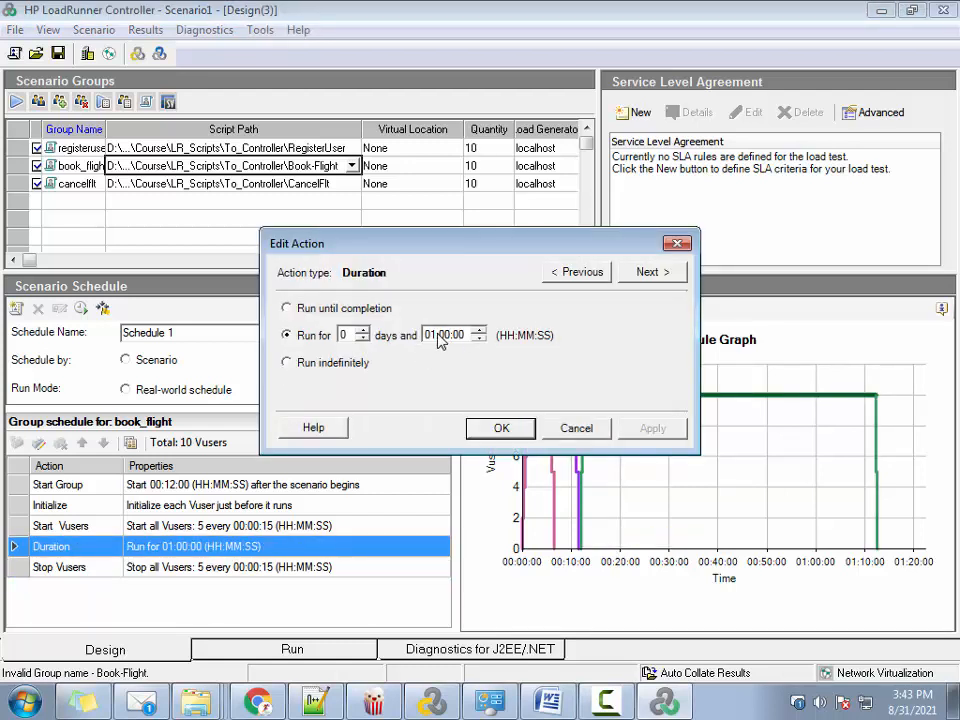
pyautogui.write('00:15')
pyautogui.click(653, 428)
pyautogui.click(501, 428)
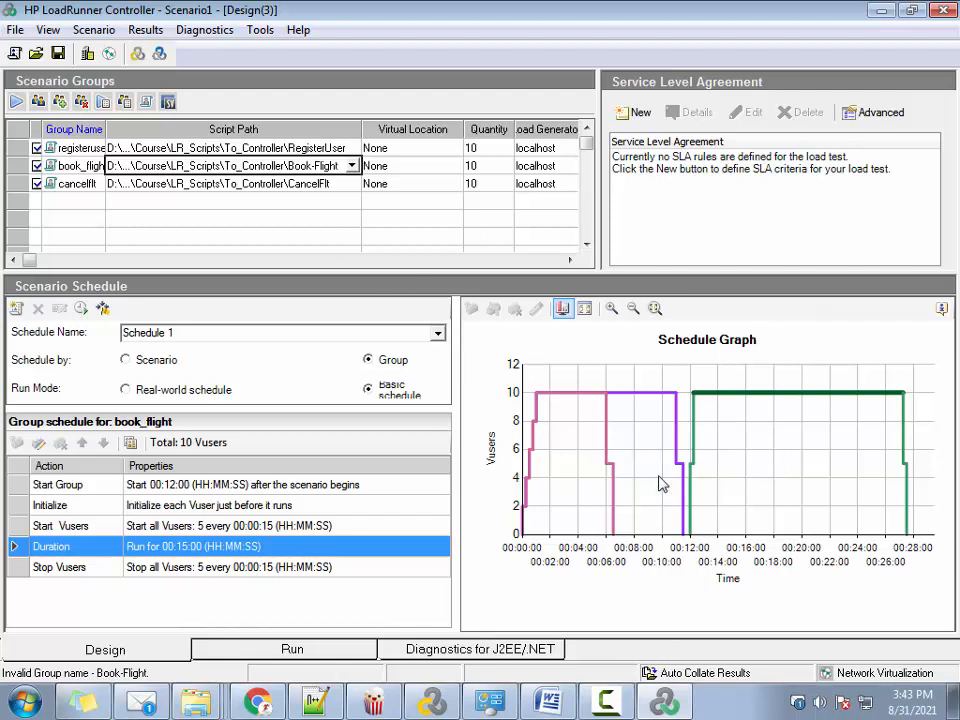
# Compare the registeruser, cancelflt and book_flight schedules in the schedule graph and their group action lists
pyautogui.click(658, 395)
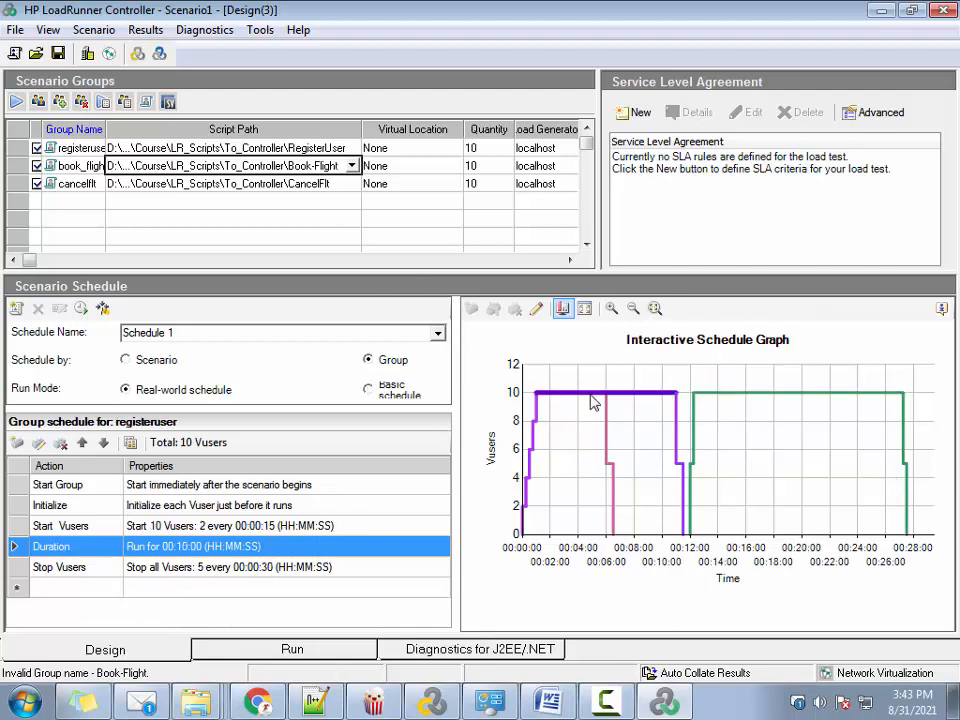
pyautogui.click(610, 464)
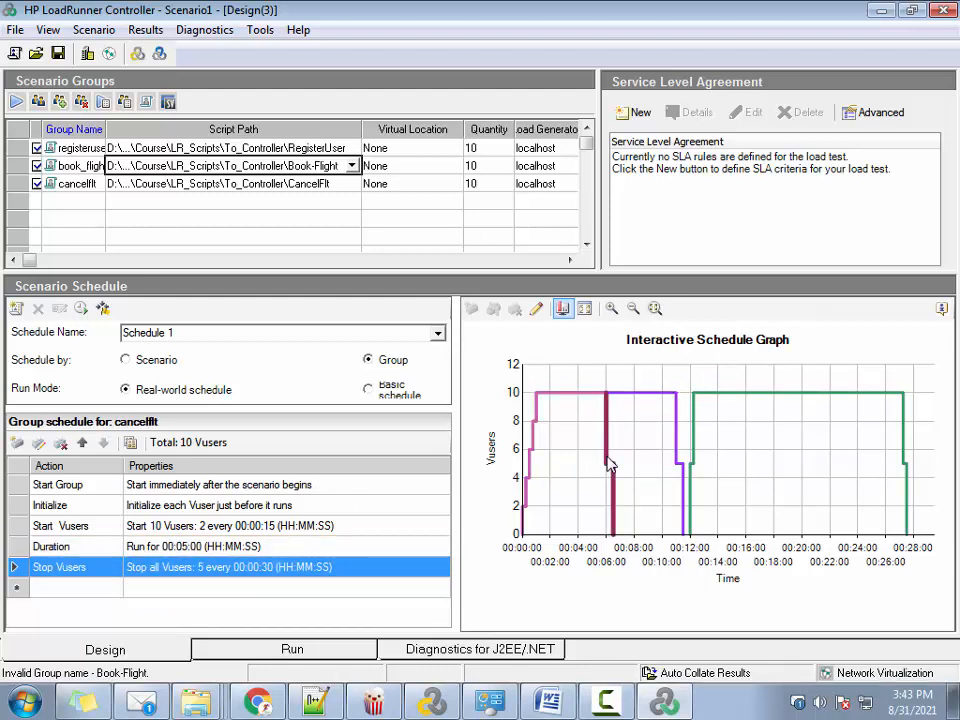
pyautogui.click(314, 184)
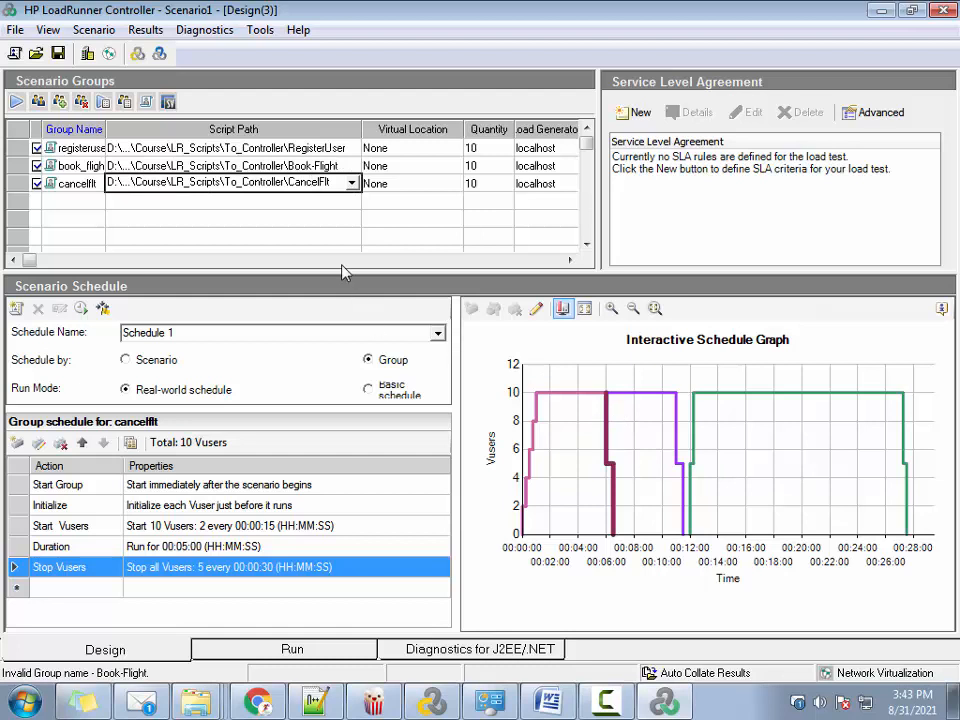
pyautogui.click(310, 166)
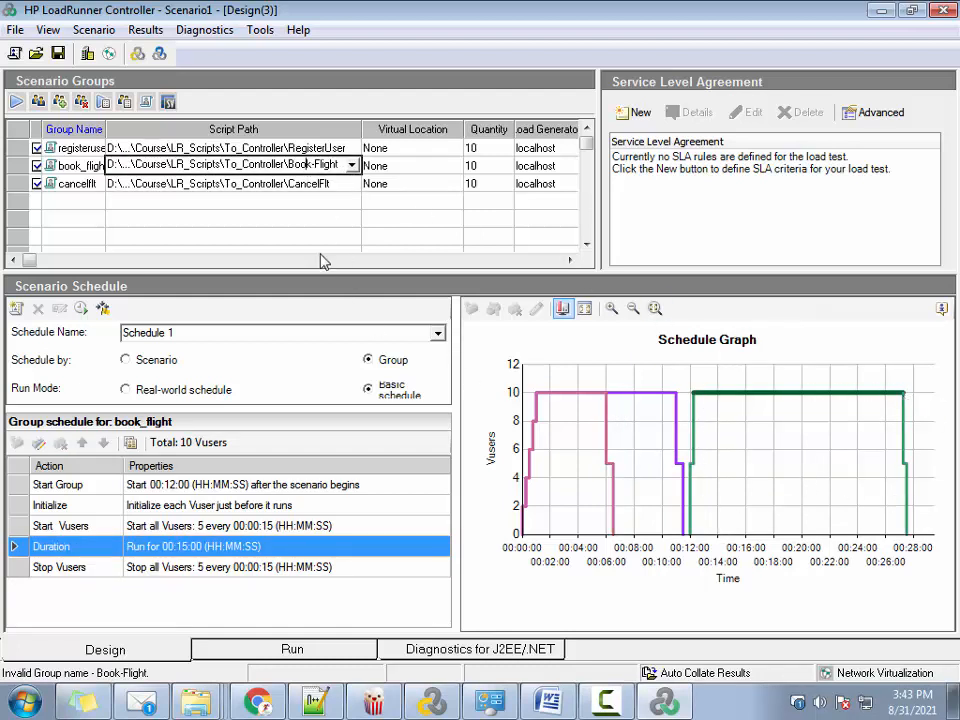
pyautogui.click(225, 147)
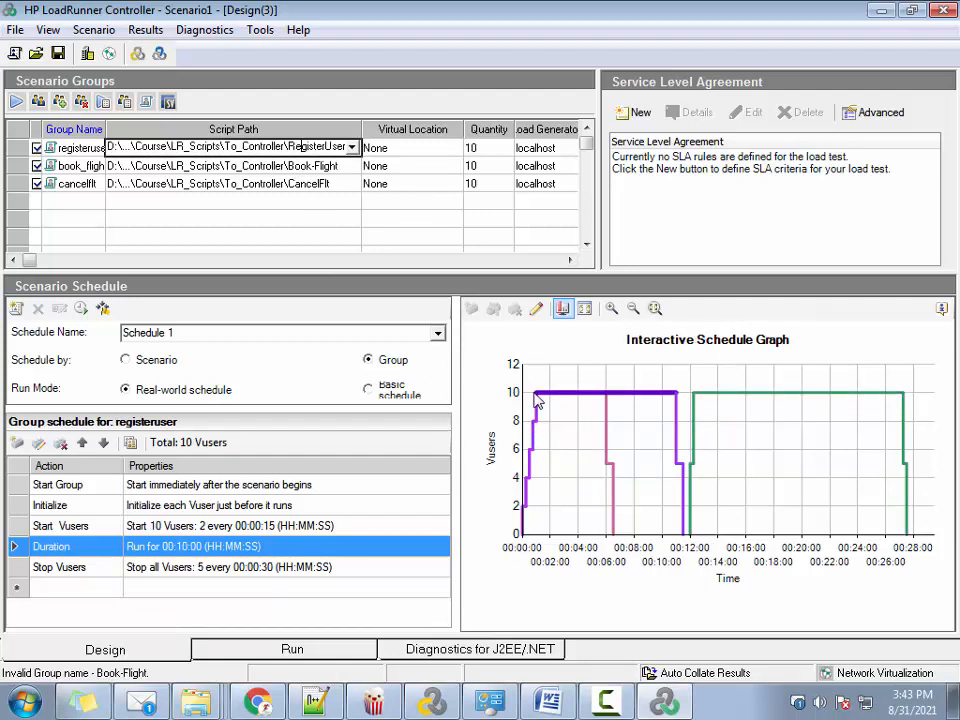
pyautogui.moveTo(655, 398)
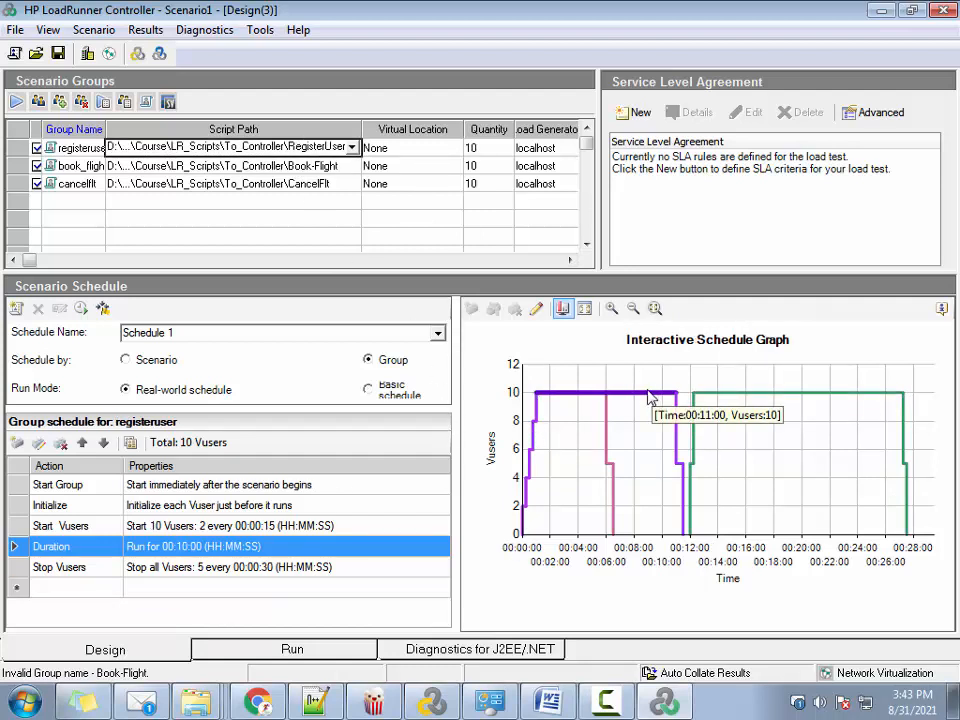
pyautogui.click(272, 184)
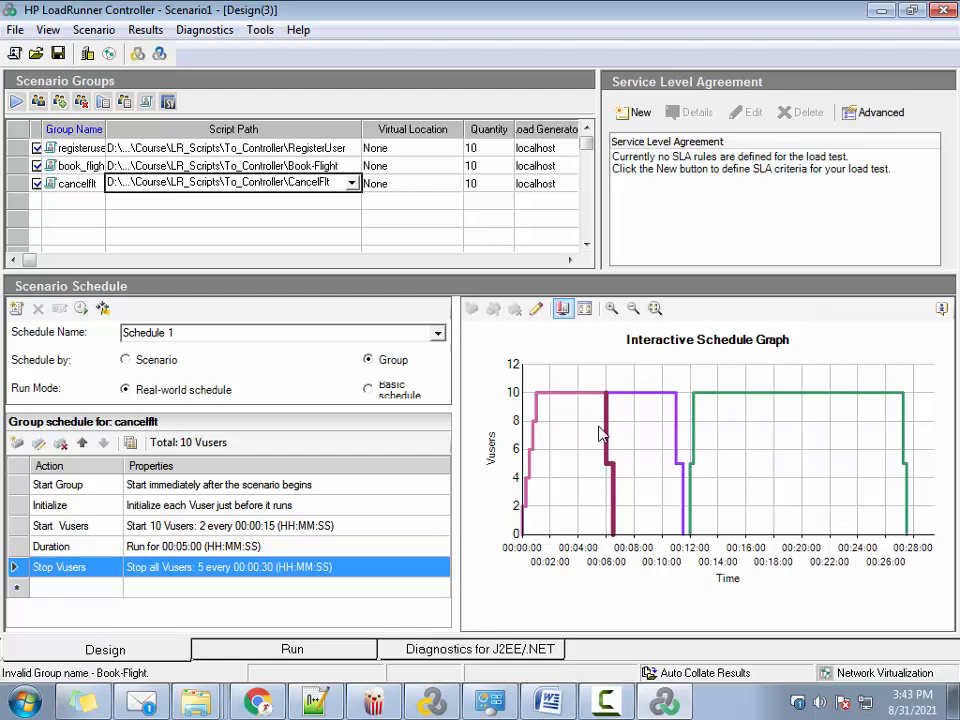
# Temporarily exclude the cancelflt group from the scenario to examine the registeruser and book_flight schedules on their own, and include it again
pyautogui.click(37, 185)
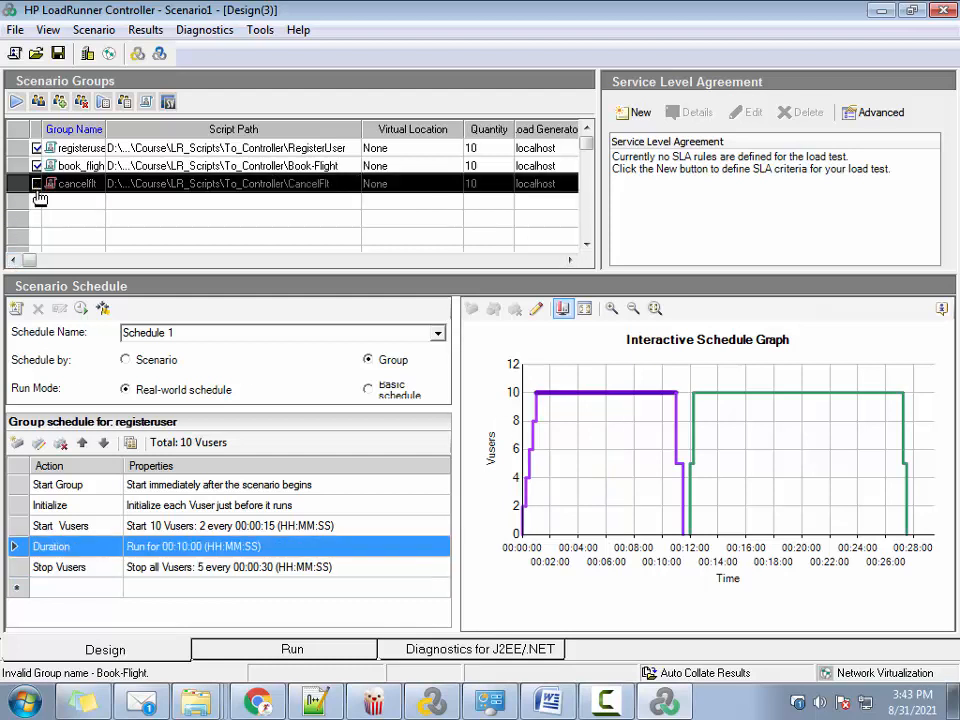
pyautogui.click(370, 220)
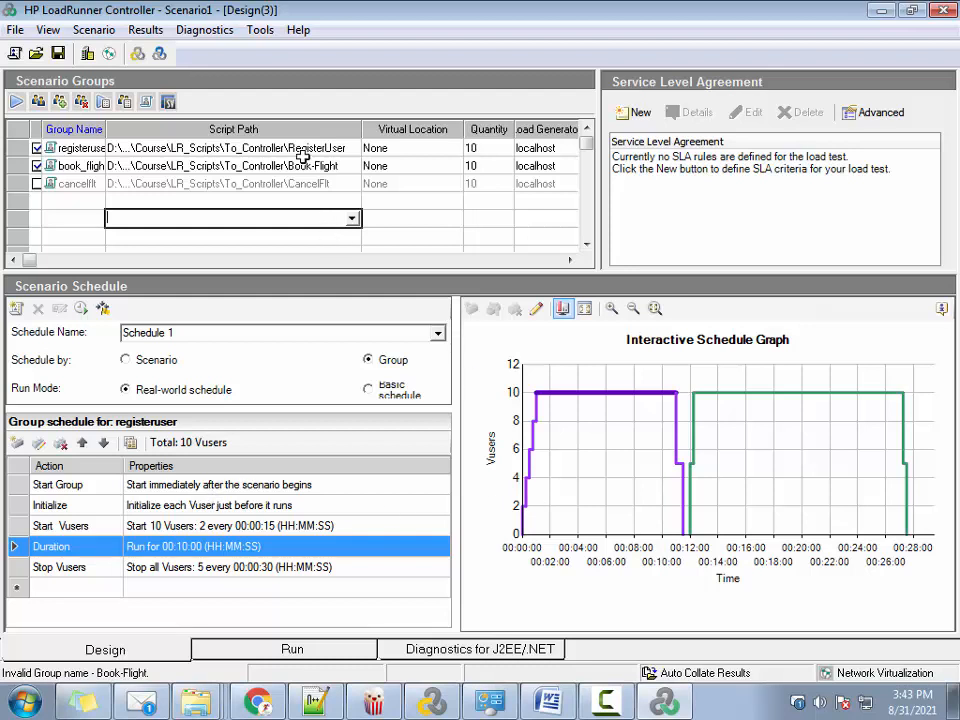
pyautogui.click(240, 147)
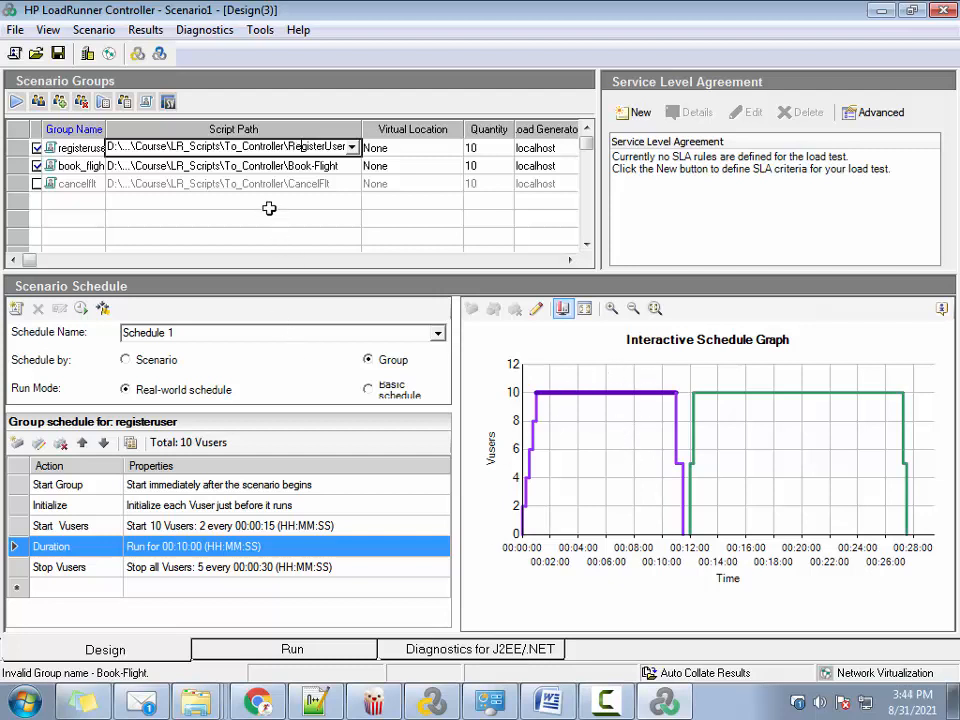
pyautogui.click(265, 165)
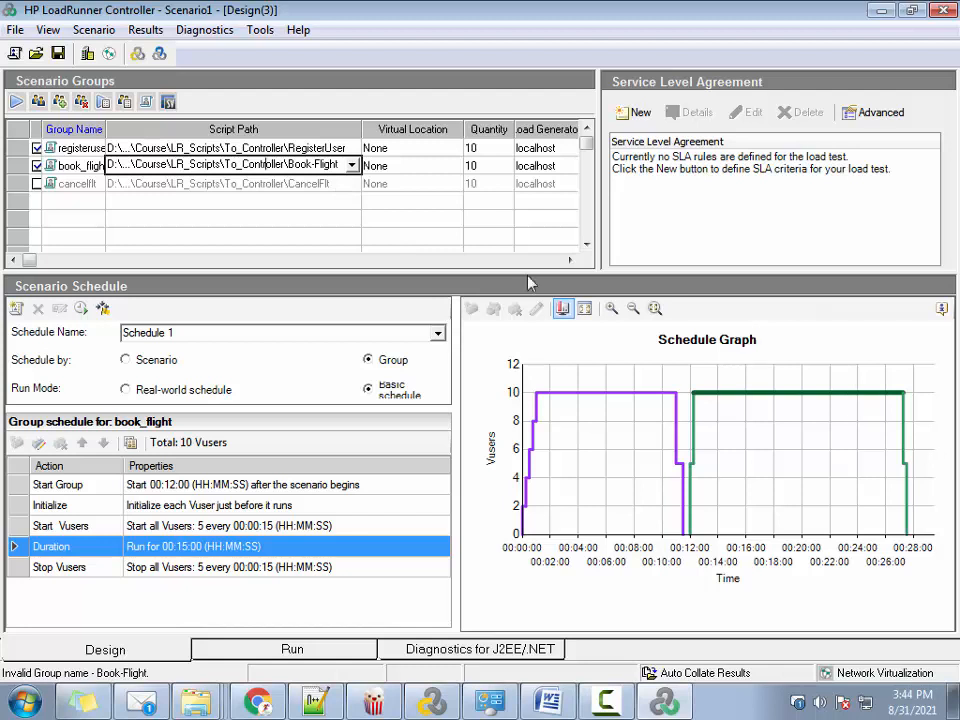
pyautogui.click(37, 184)
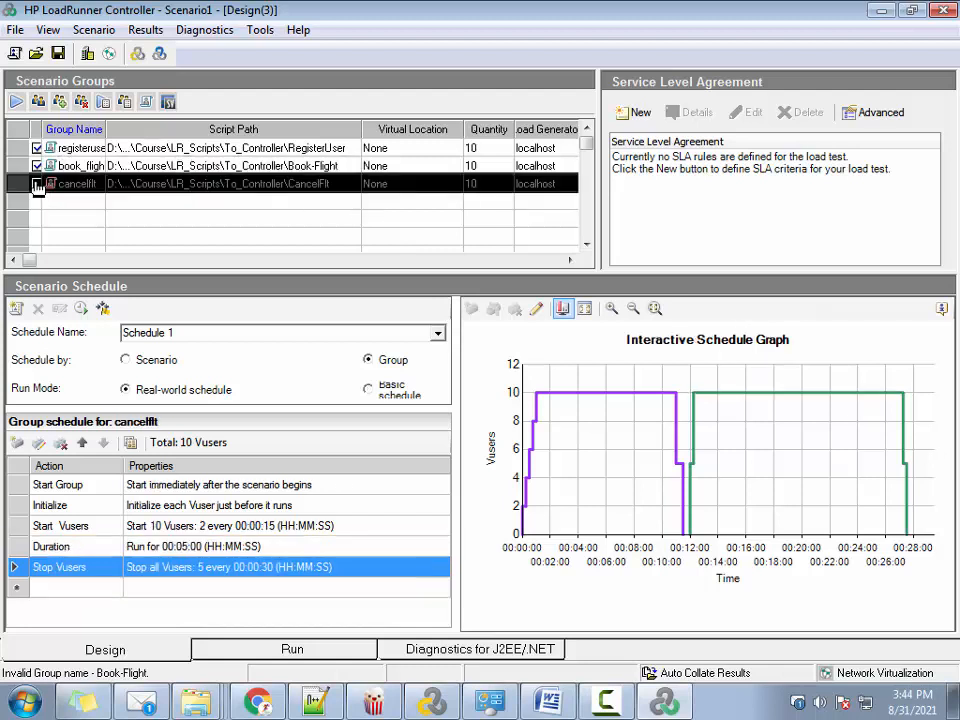
# Set the cancelflt group's Start Group action to start 00:30:00 after the scenario begins
pyautogui.click(270, 186)
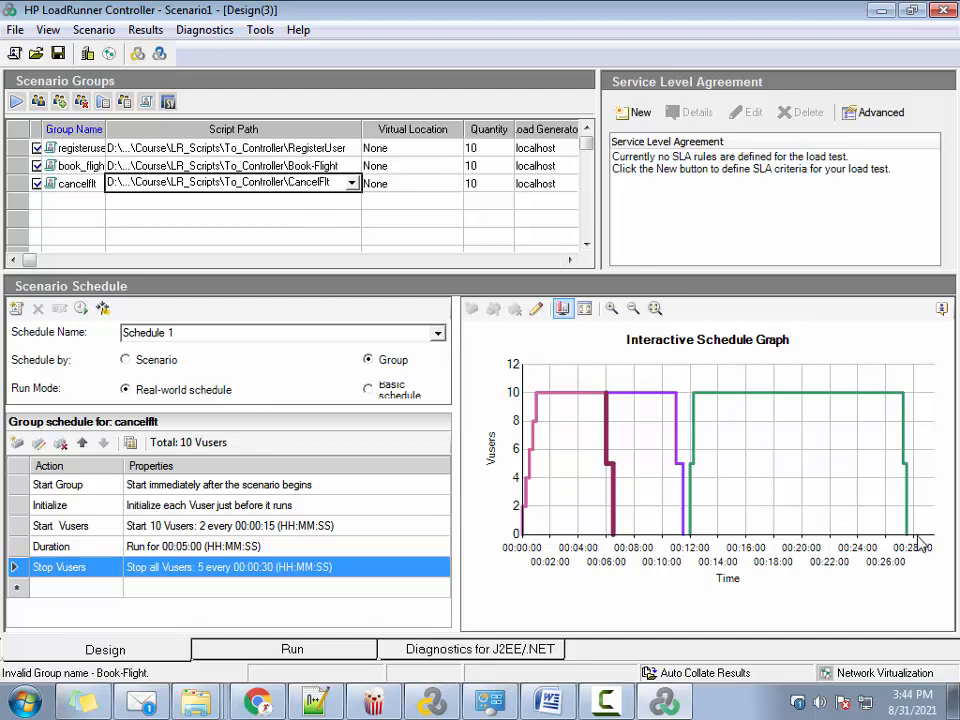
pyautogui.doubleClick(229, 484)
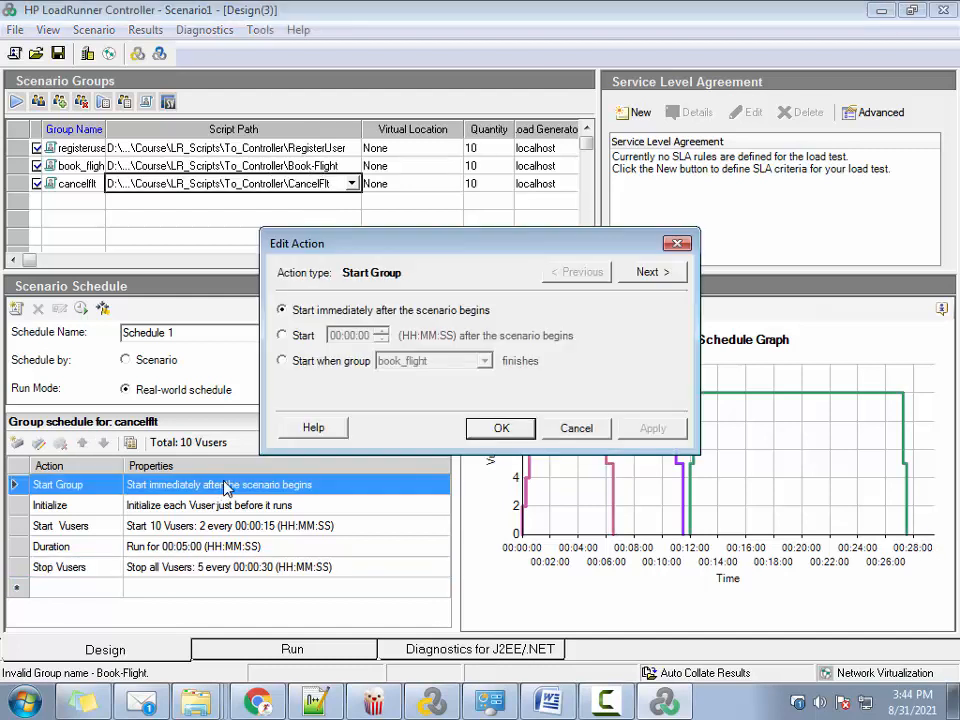
pyautogui.click(285, 336)
pyautogui.click(350, 338)
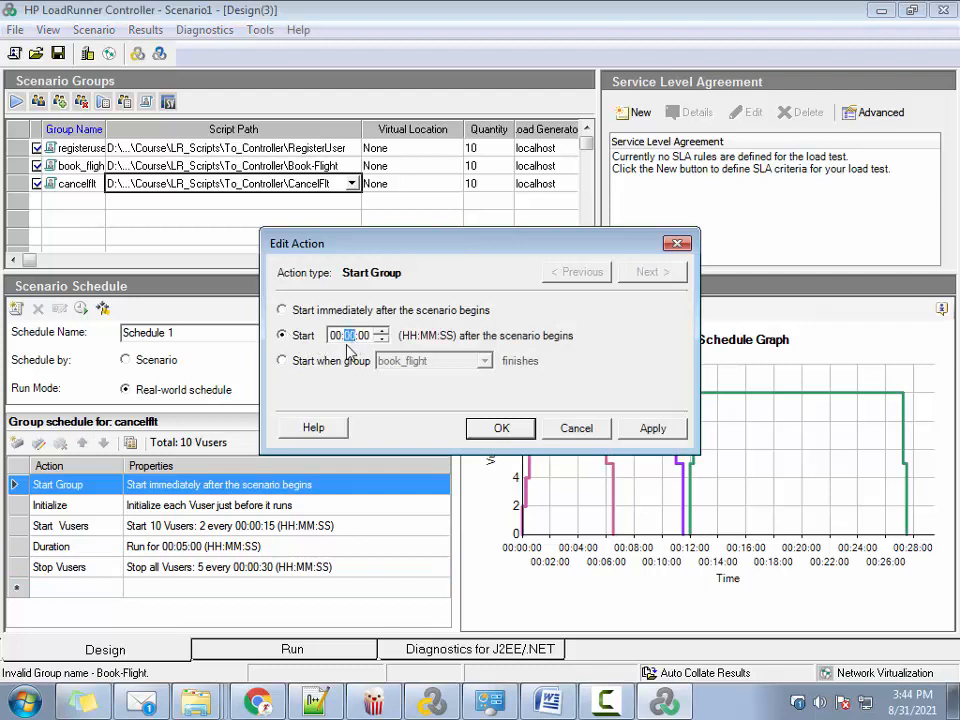
pyautogui.write('30')
pyautogui.click(655, 427)
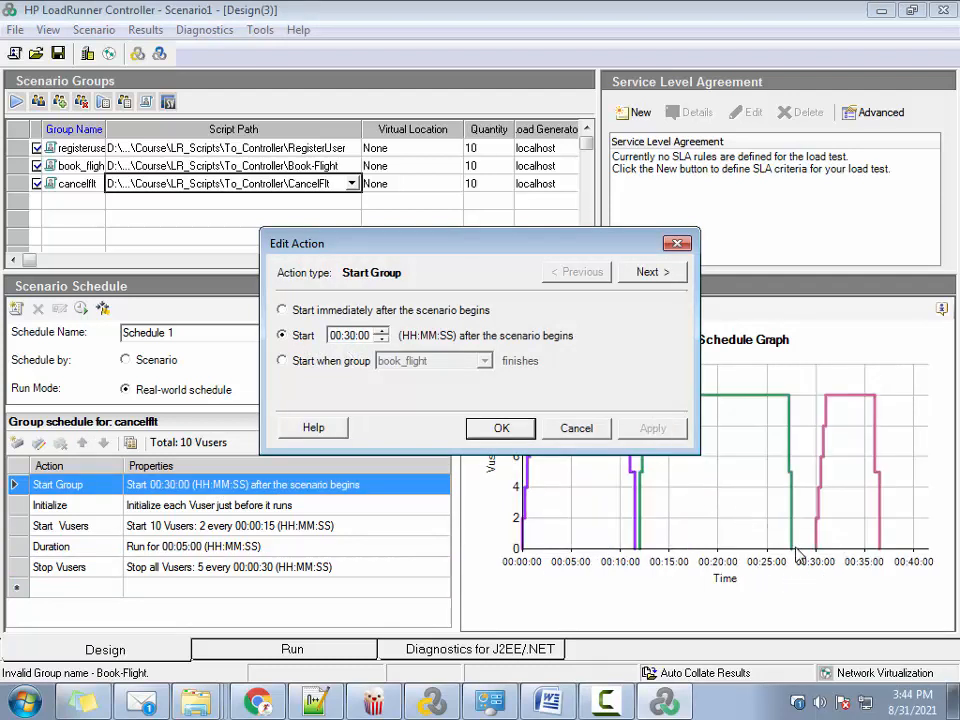
pyautogui.click(590, 438)
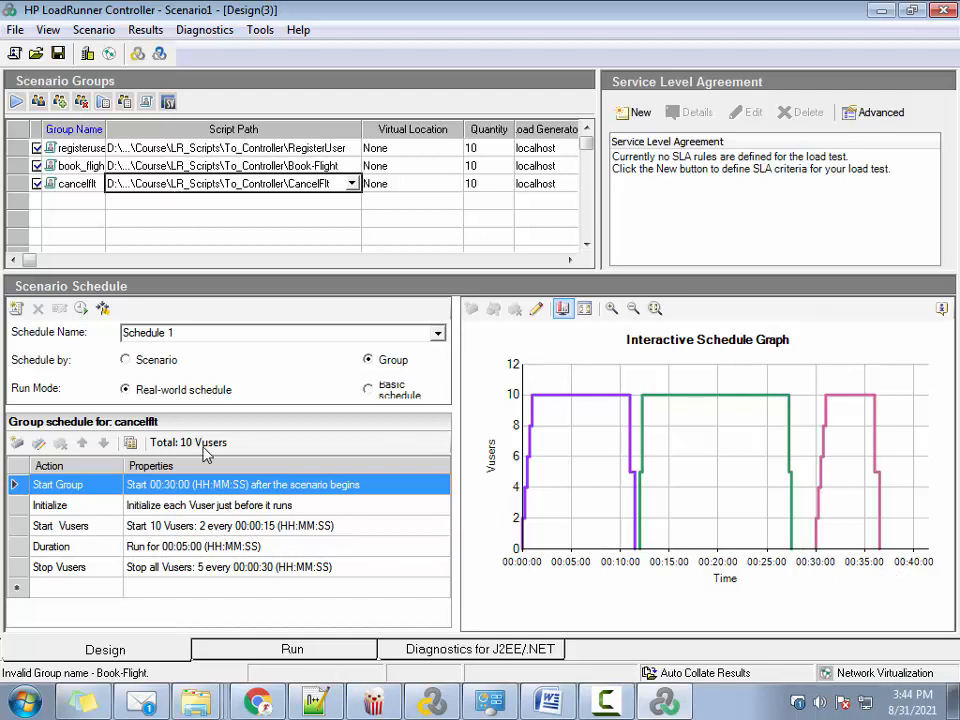
# Set the cancelflt group's Start Group action to 00:29:00, and refine it to start 00:28:00 after the scenario begins
pyautogui.doubleClick(242, 486)
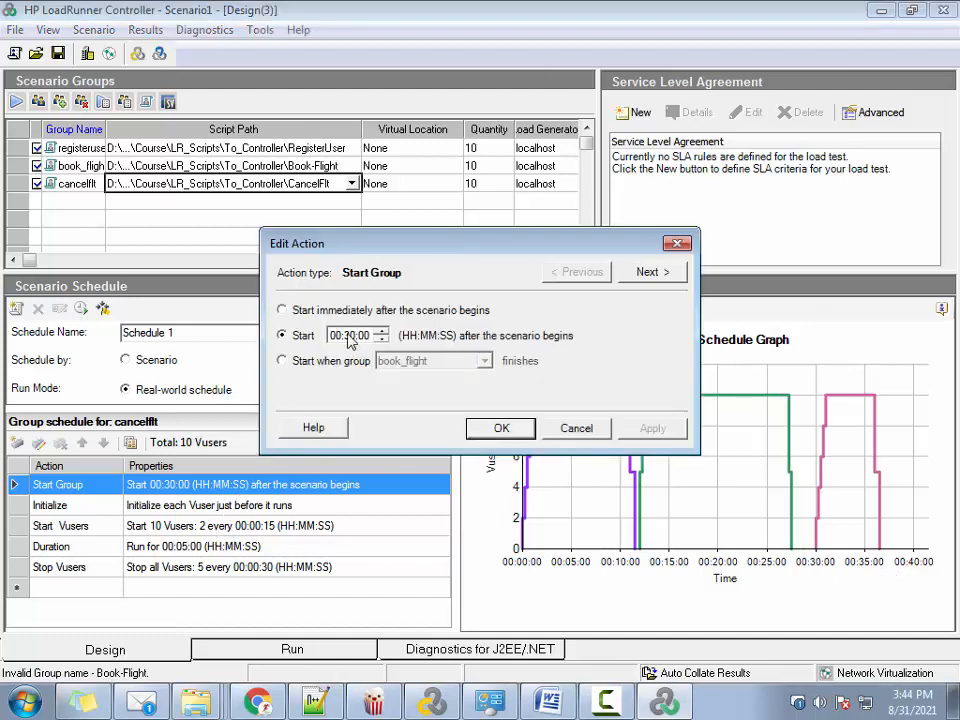
pyautogui.write('29')
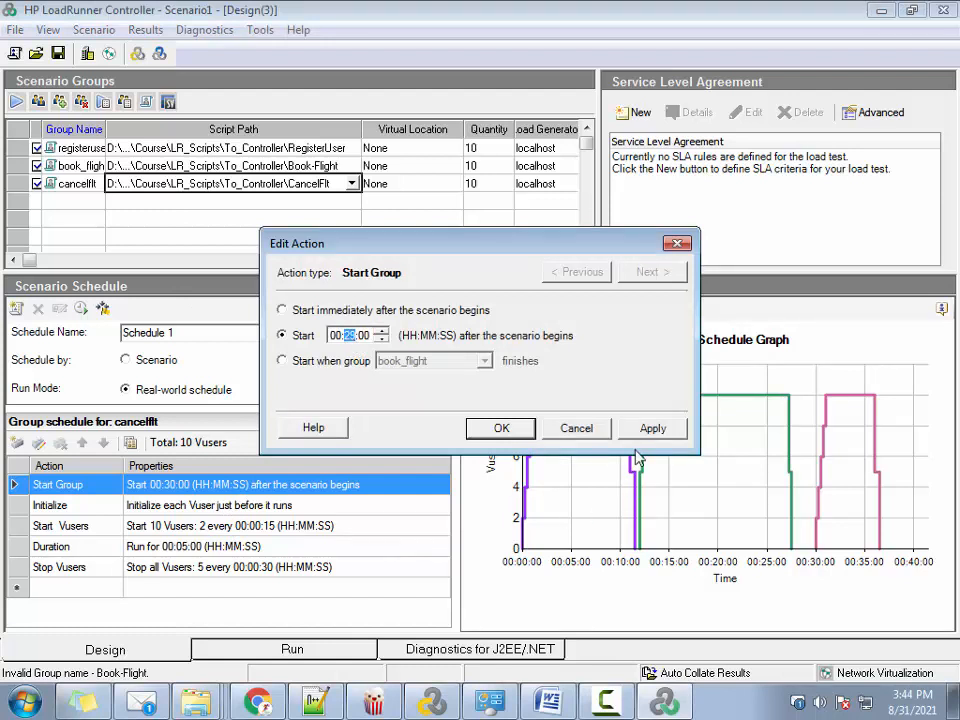
pyautogui.click(652, 428)
pyautogui.click(352, 337)
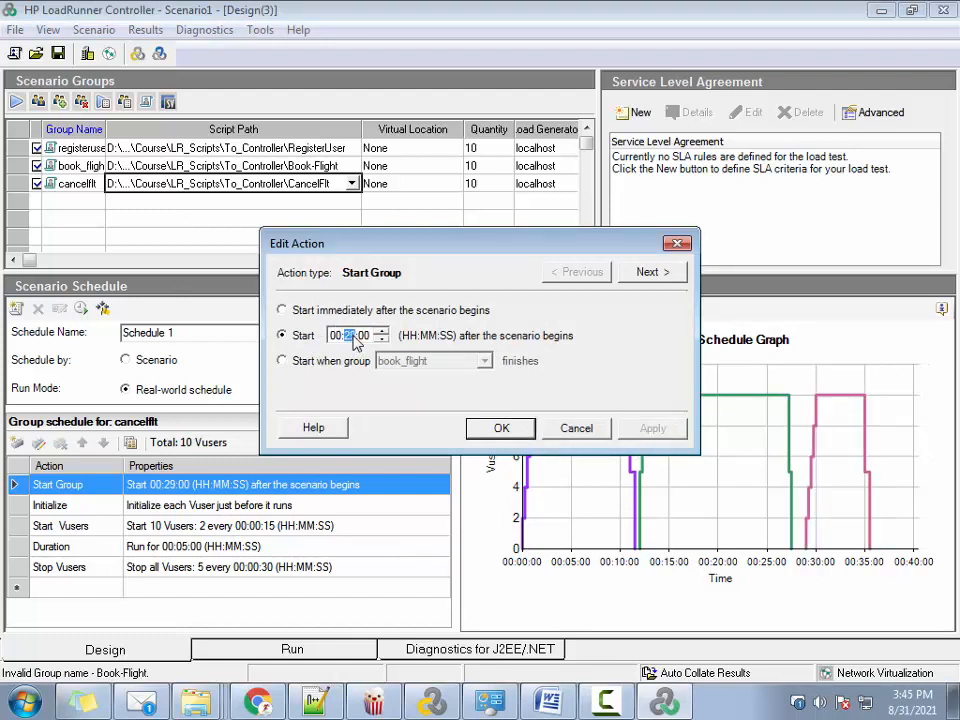
pyautogui.write('28')
pyautogui.click(668, 430)
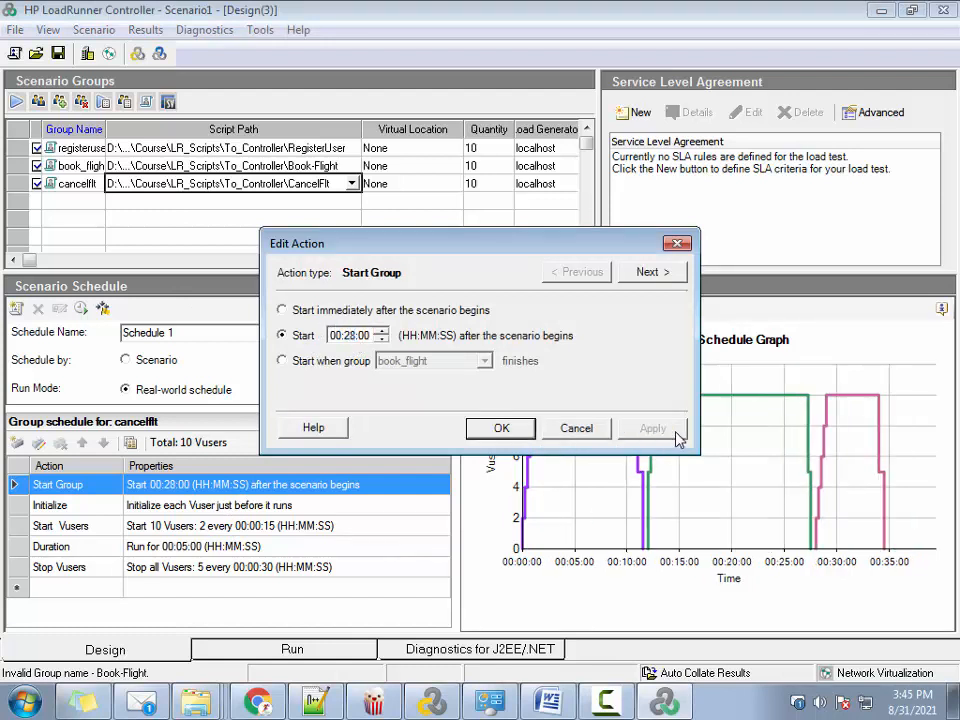
pyautogui.click(501, 428)
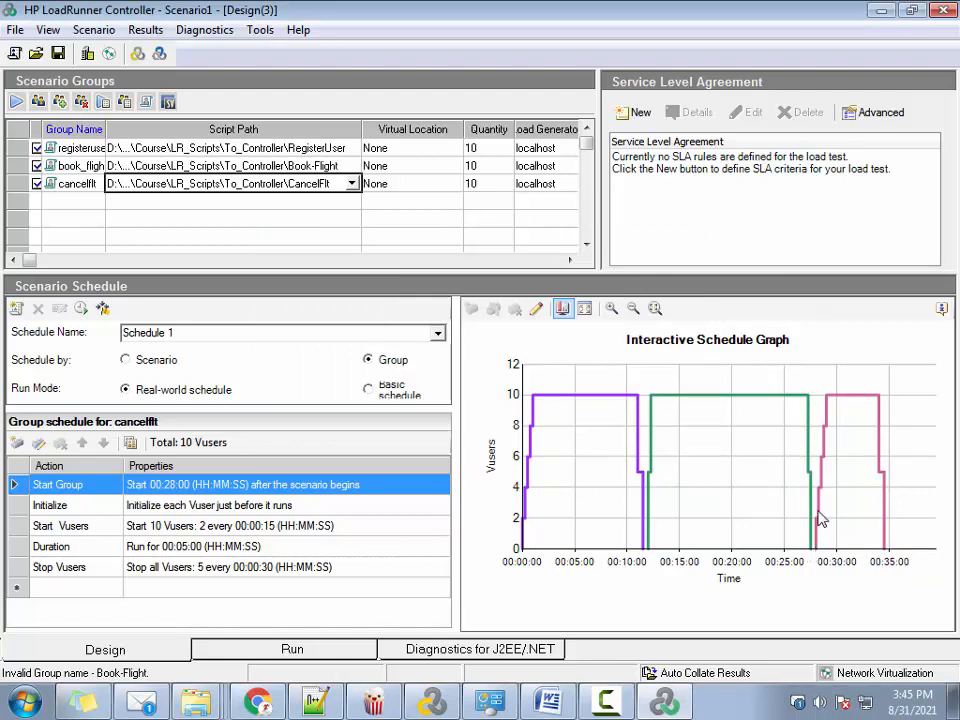
# Examine the cancelflt group's Start Vusers, Duration and Stop Vusers actions against the schedule graph
pyautogui.click(245, 526)
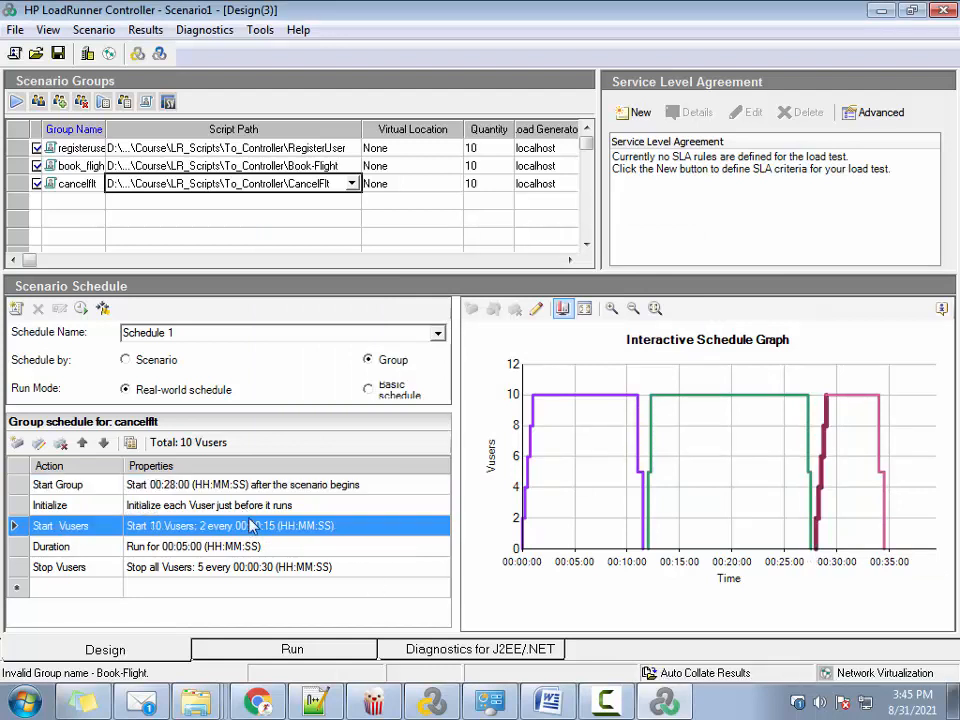
pyautogui.click(250, 547)
pyautogui.click(252, 568)
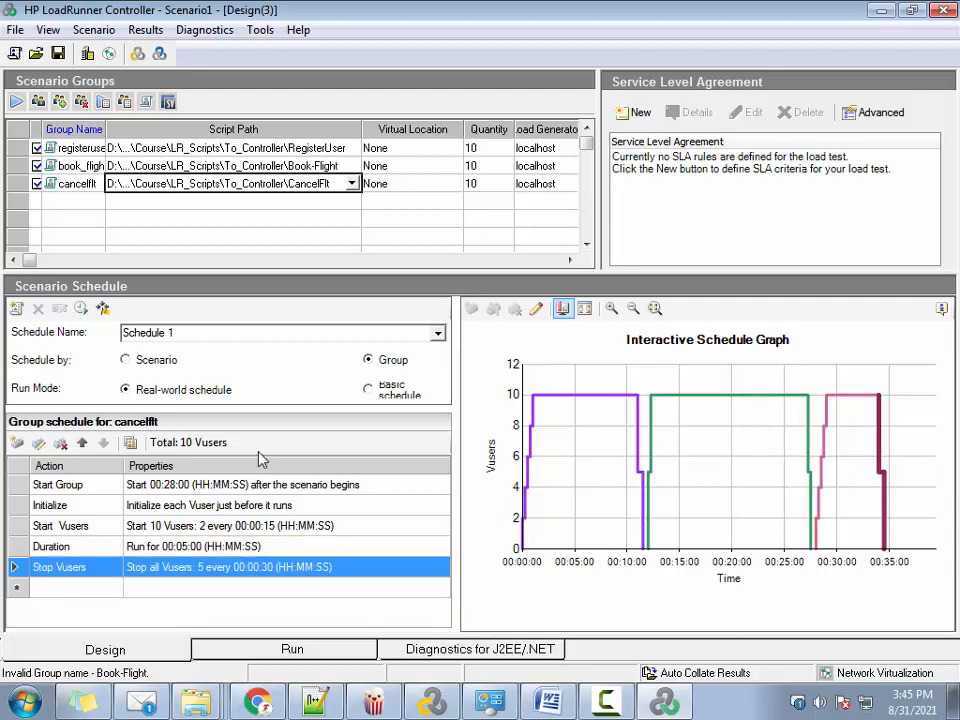
# Review the group schedules of registeruser, book_flight and cancelflt in order to compare their staggered runs
pyautogui.click(260, 148)
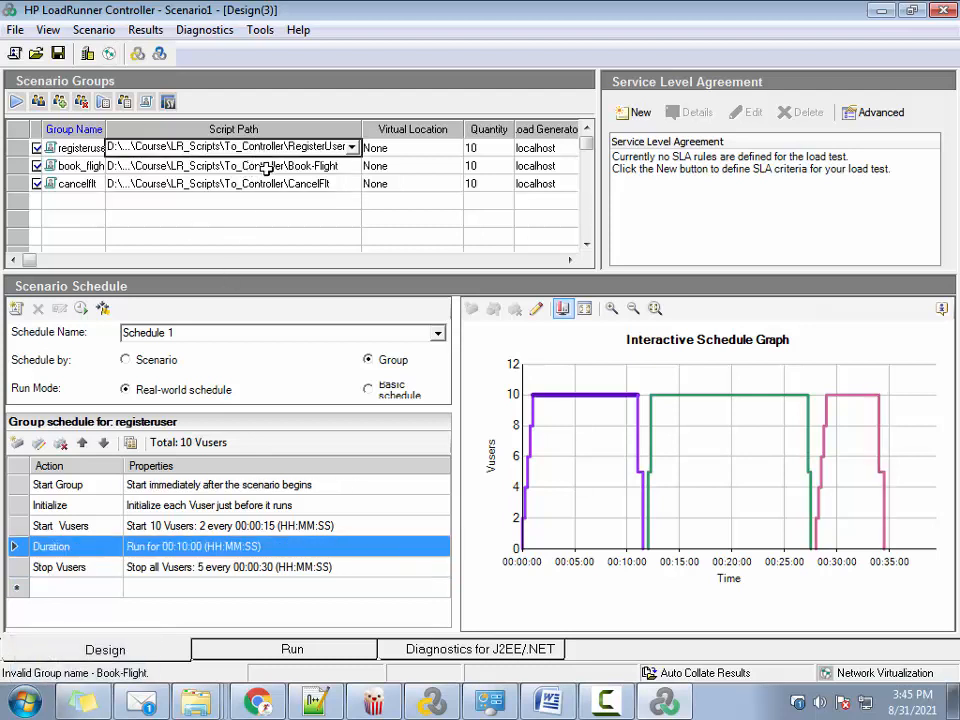
pyautogui.press('Down')
pyautogui.press('Down')
pyautogui.click(270, 150)
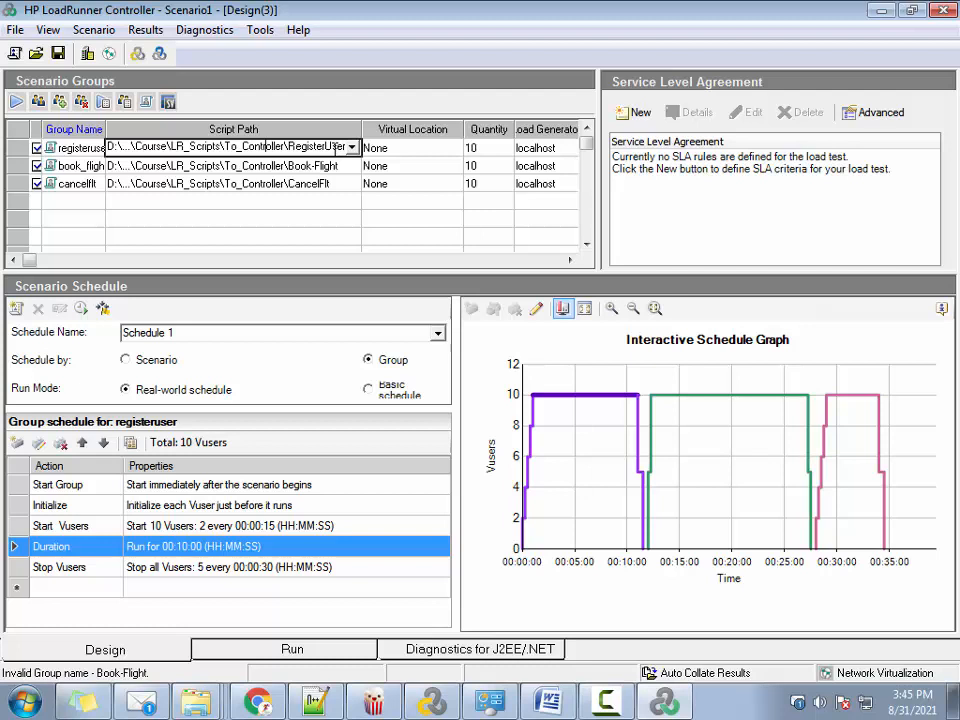
pyautogui.click(330, 166)
pyautogui.click(324, 184)
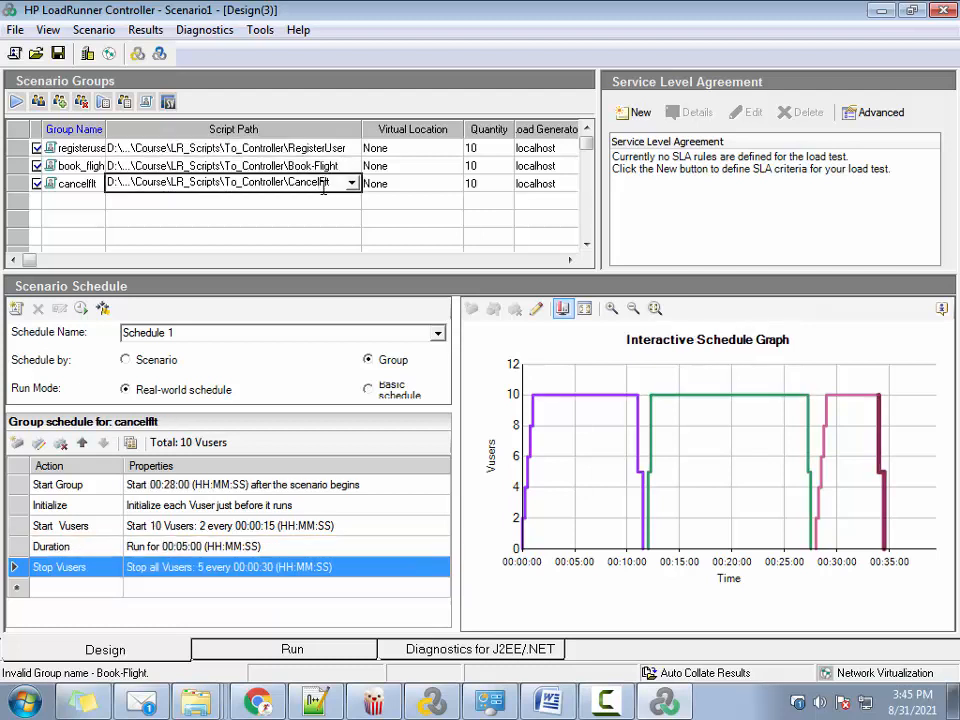